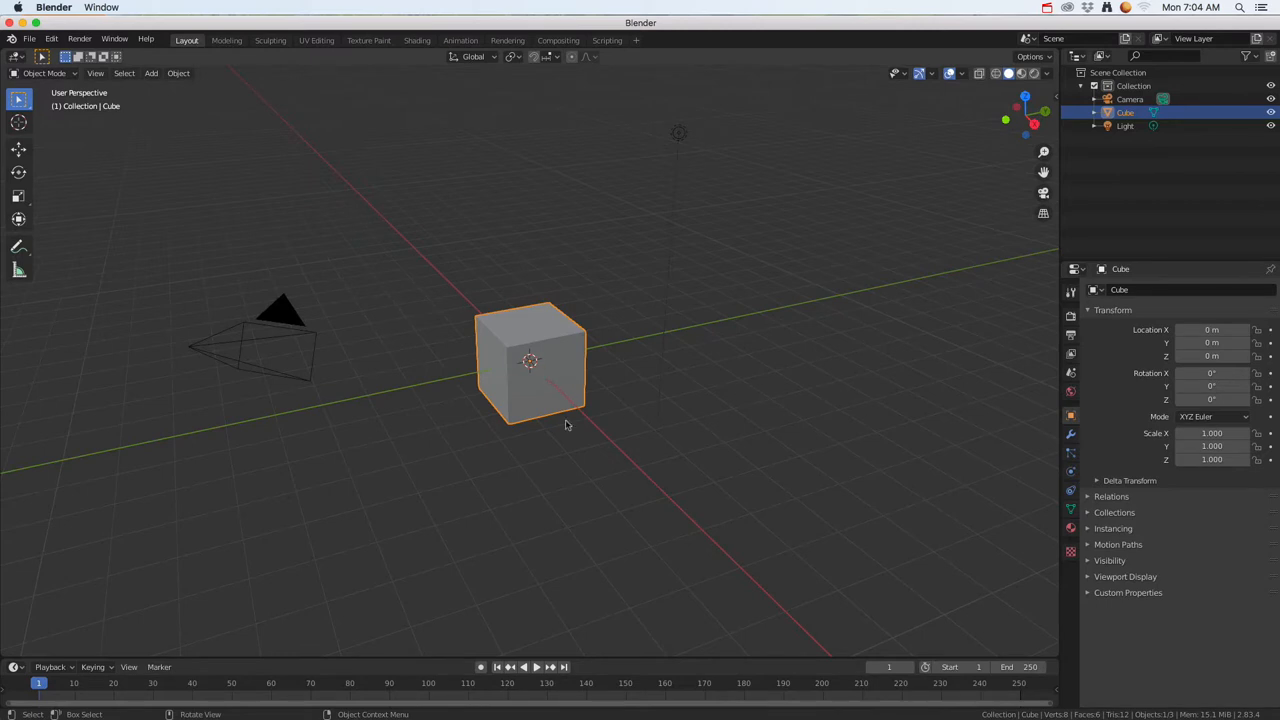
Delete the default cube and add a metaball of the Ball type at the world origin
key("x")
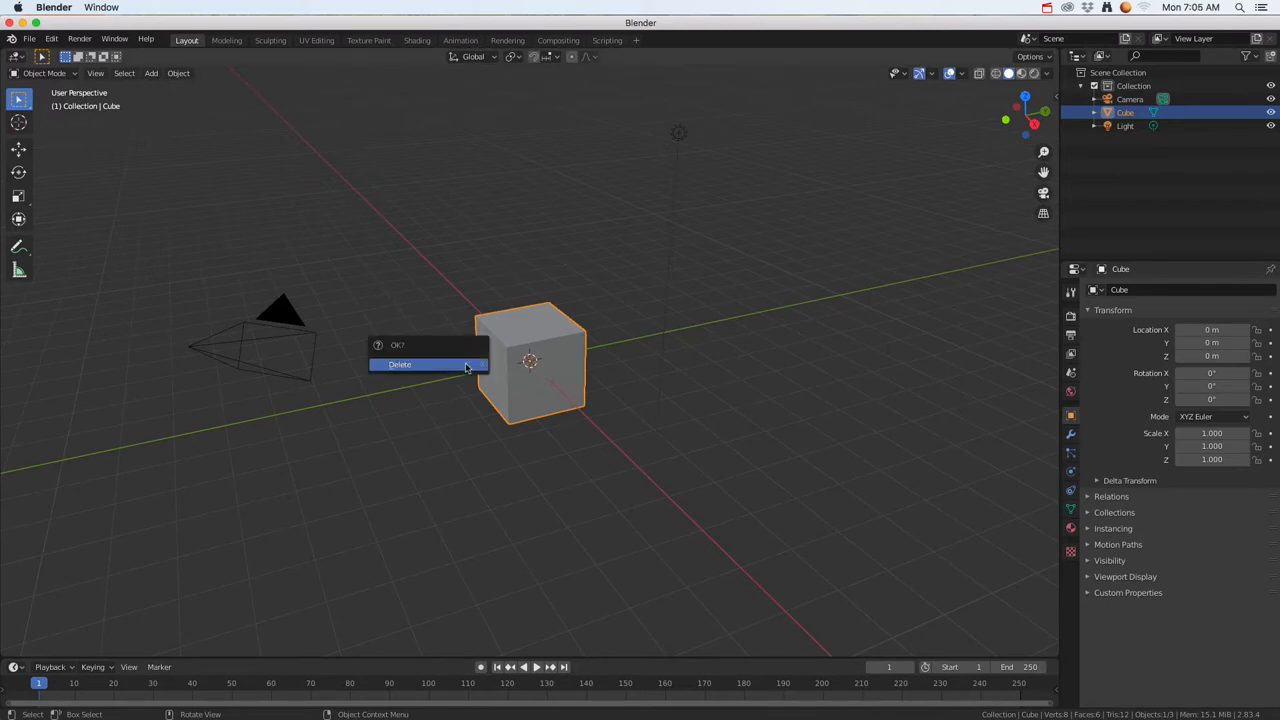
left_click(445, 365)
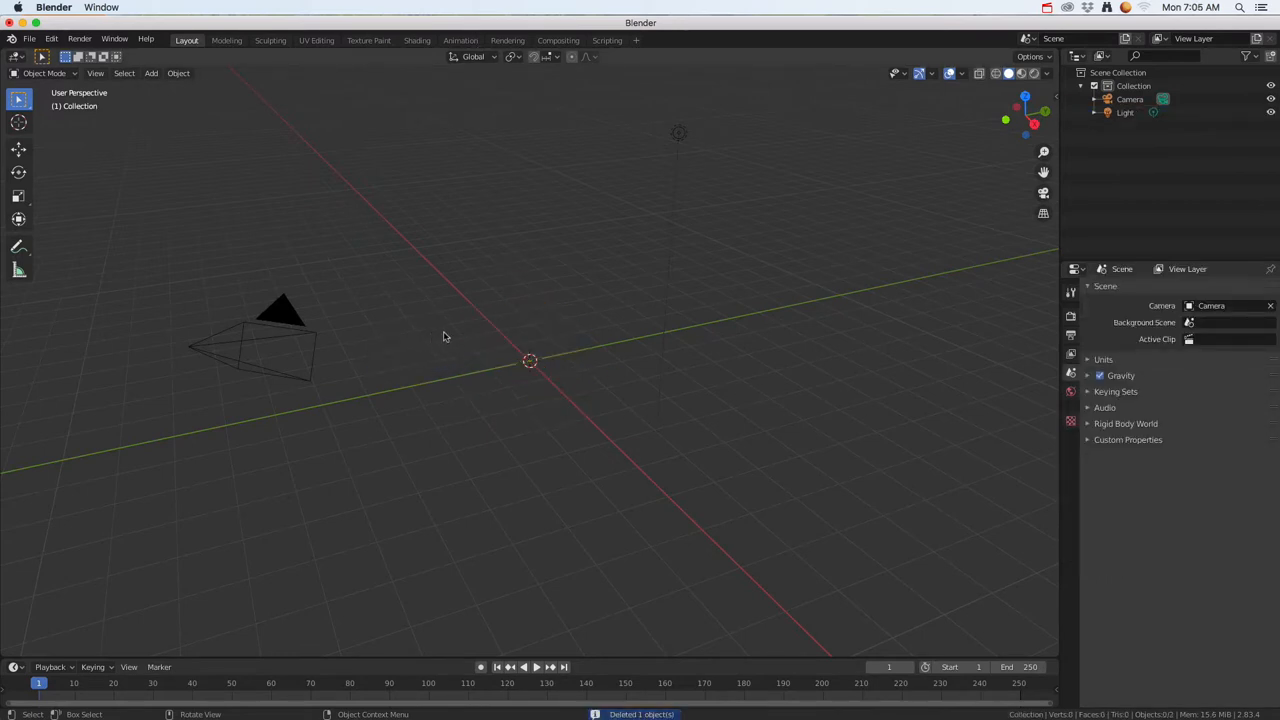
left_click(153, 74)
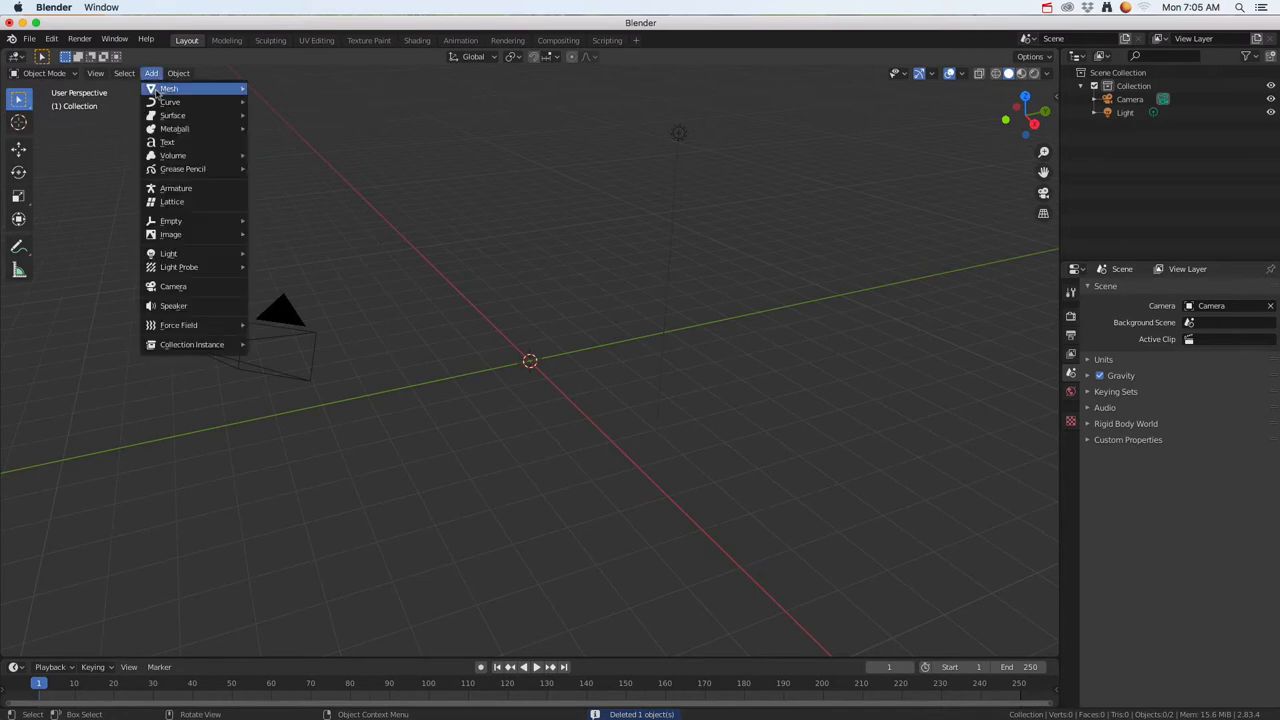
mouse_move(171, 132)
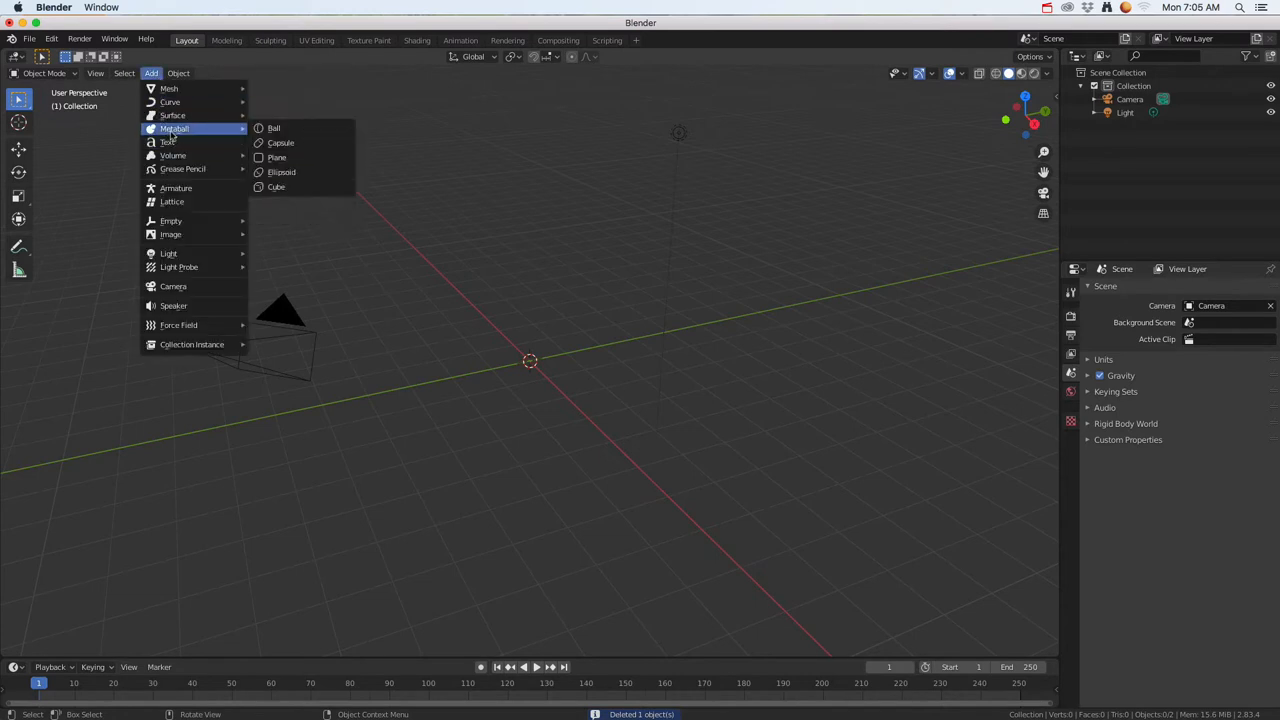
left_click(297, 135)
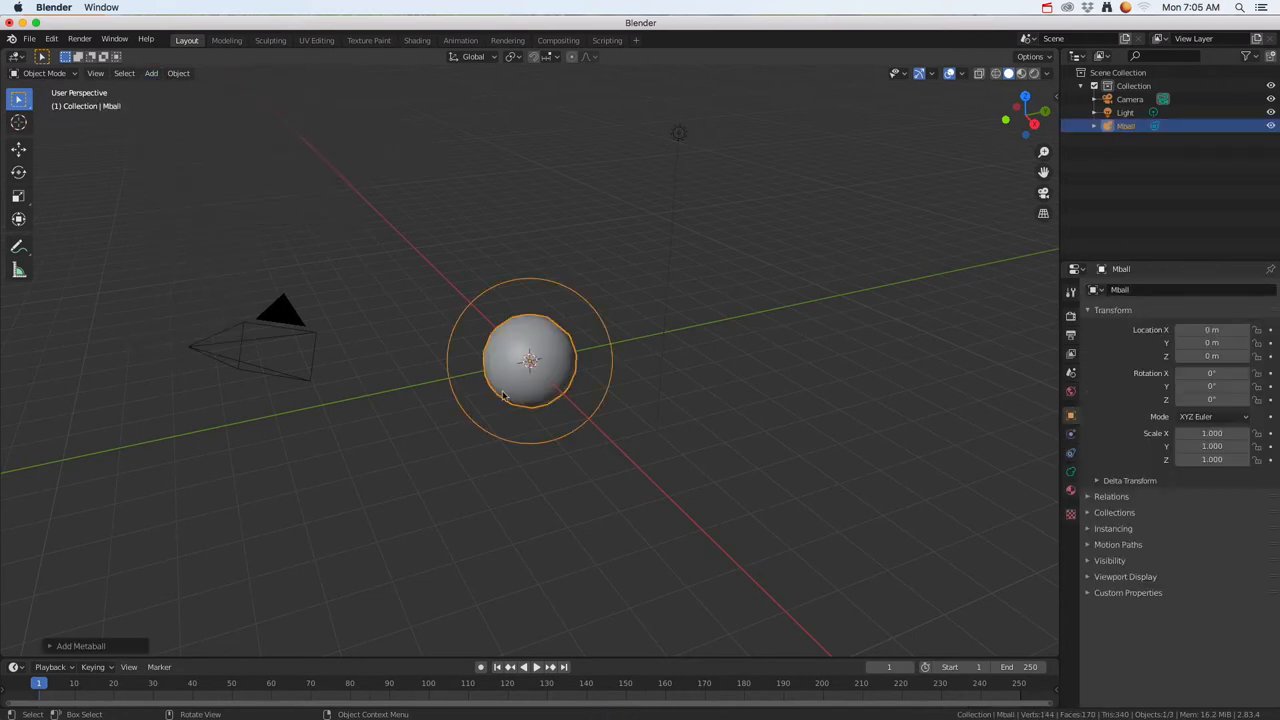
Duplicate the metaball twice along the X axis, placing the copies at about 1.43 m and 3.06 m to start the body
middle_click_drag(504, 395, 561, 415)
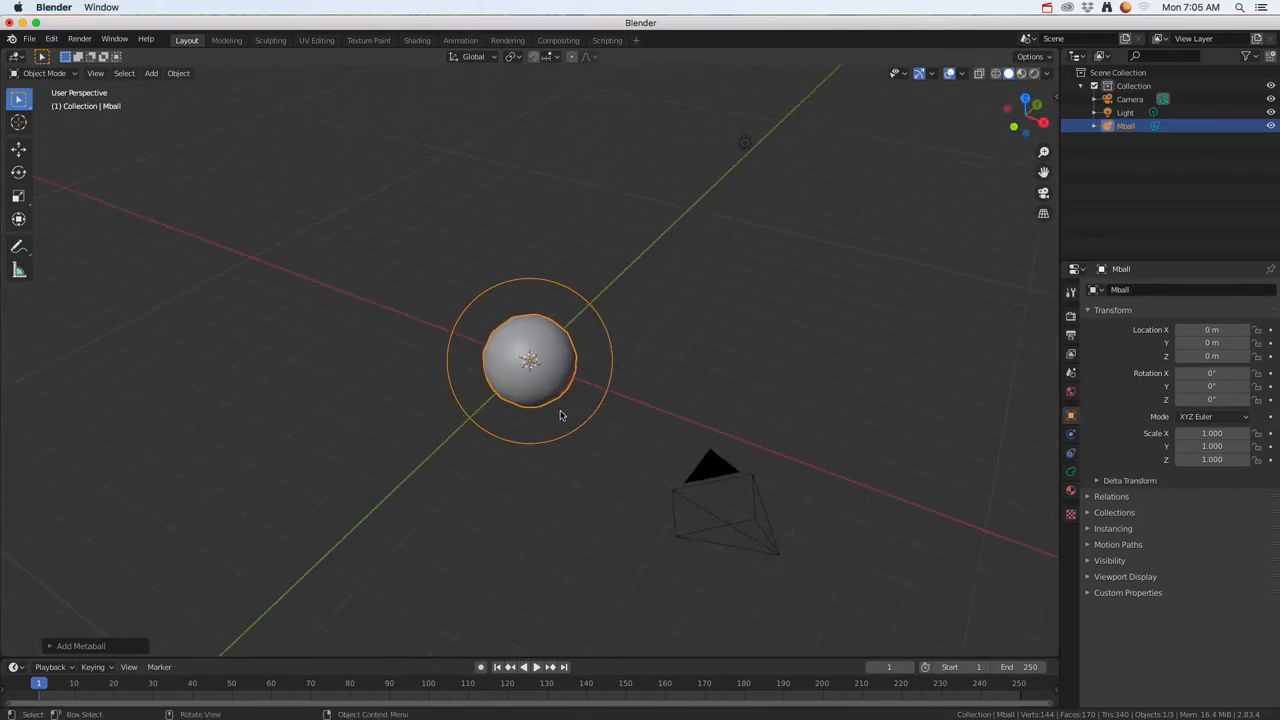
scroll(560, 415, "up", 2)
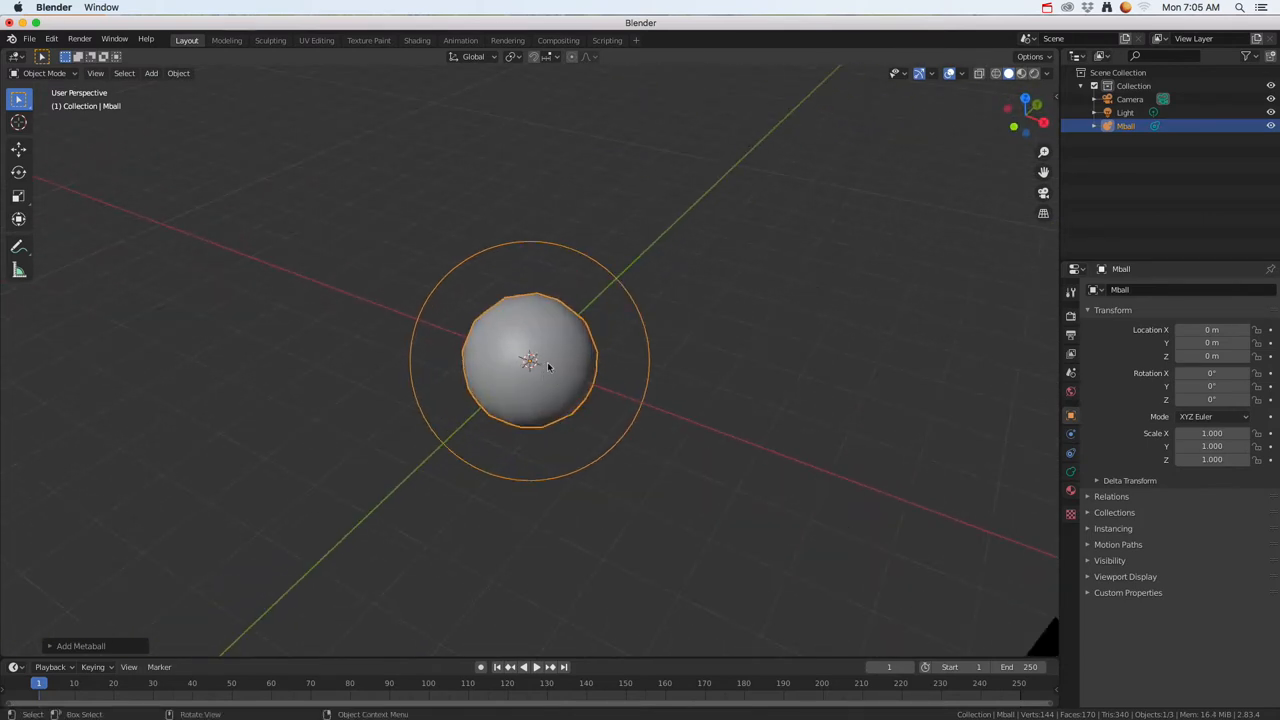
key("shift+d")
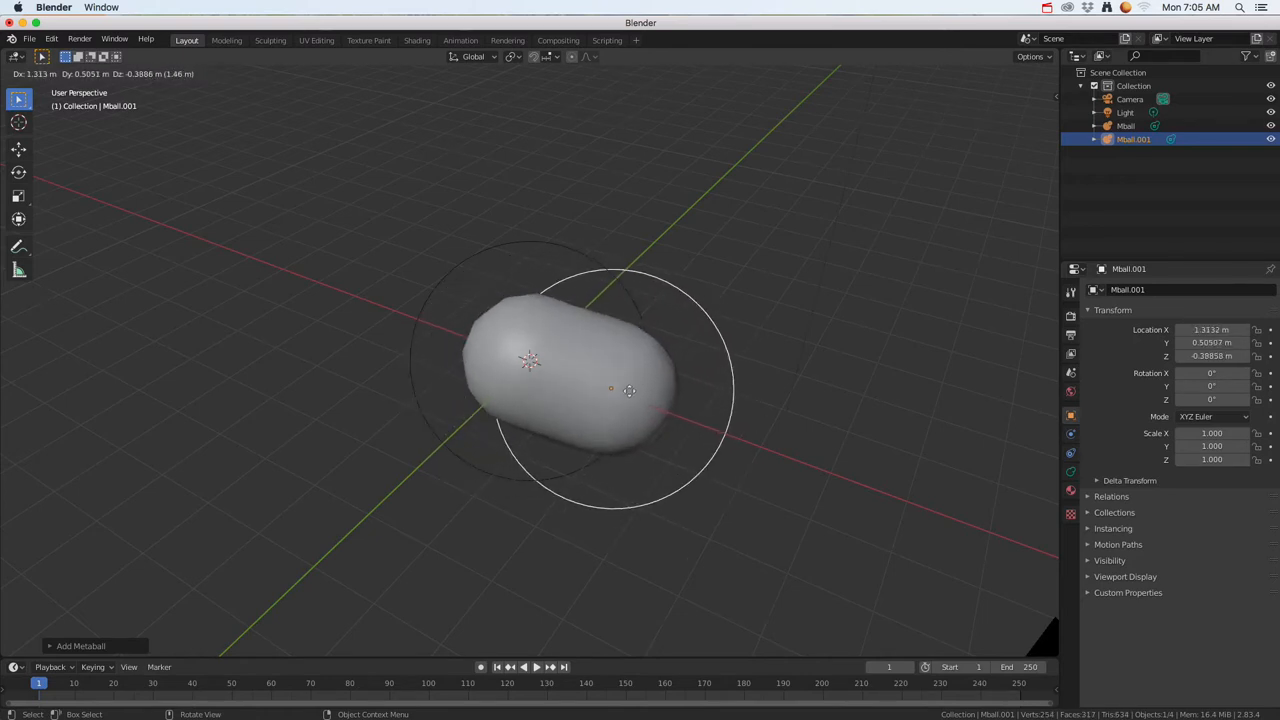
key("x")
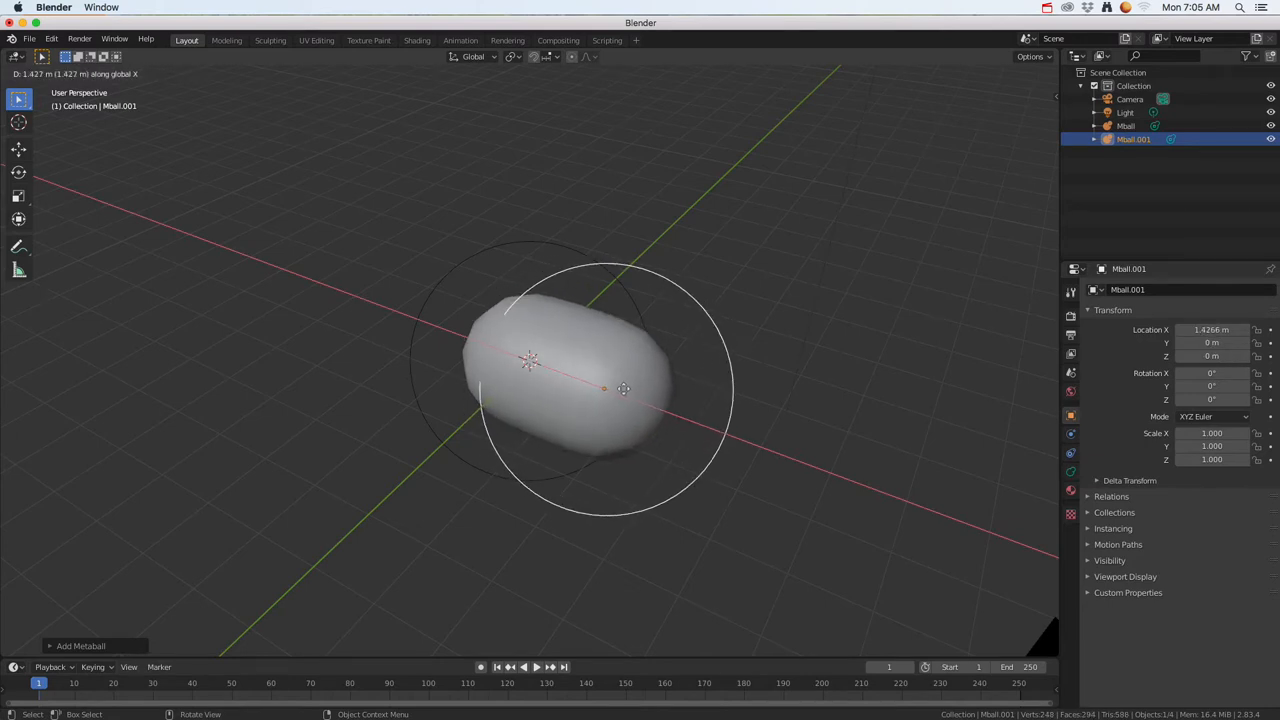
left_click(623, 389)
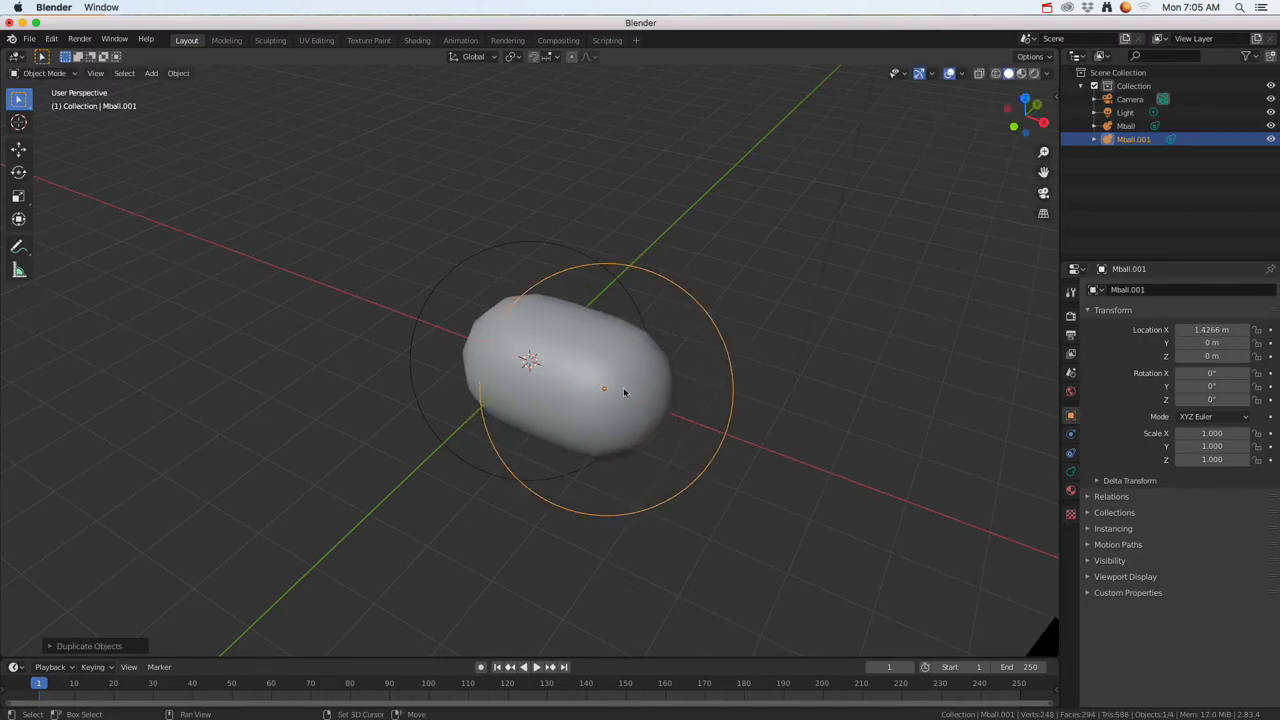
key("shift+d")
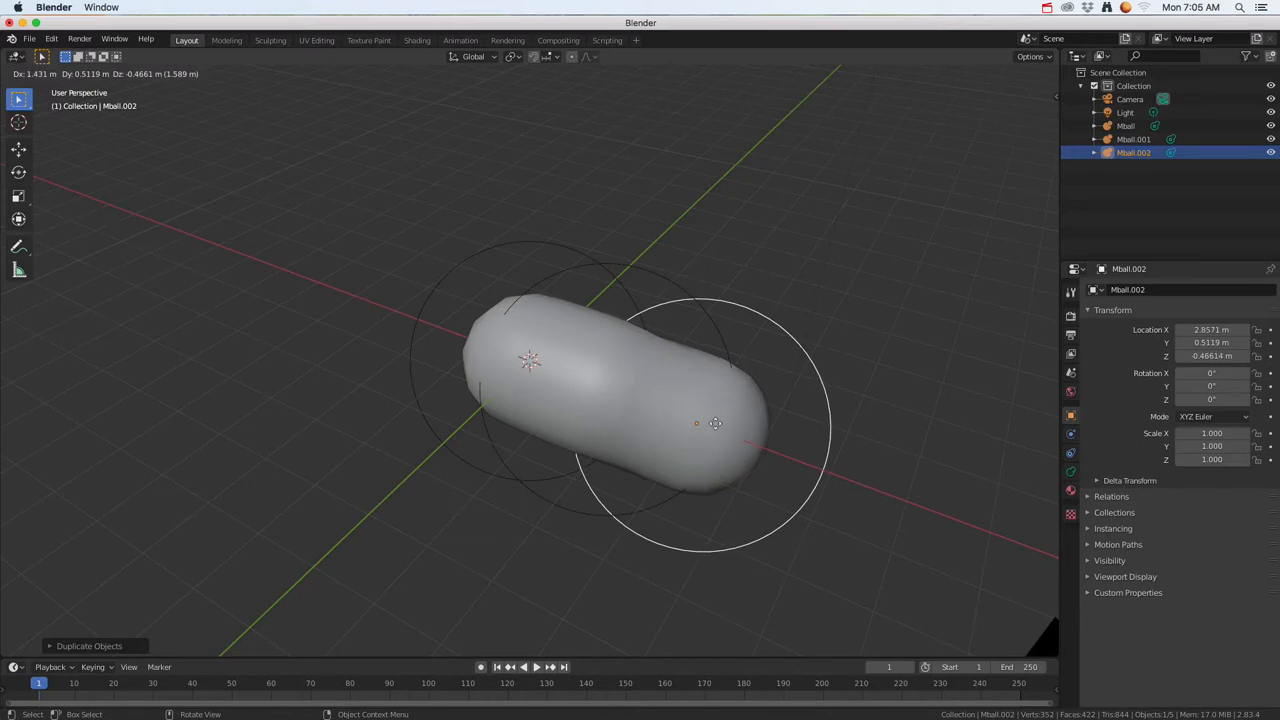
key("x")
left_click(720, 420)
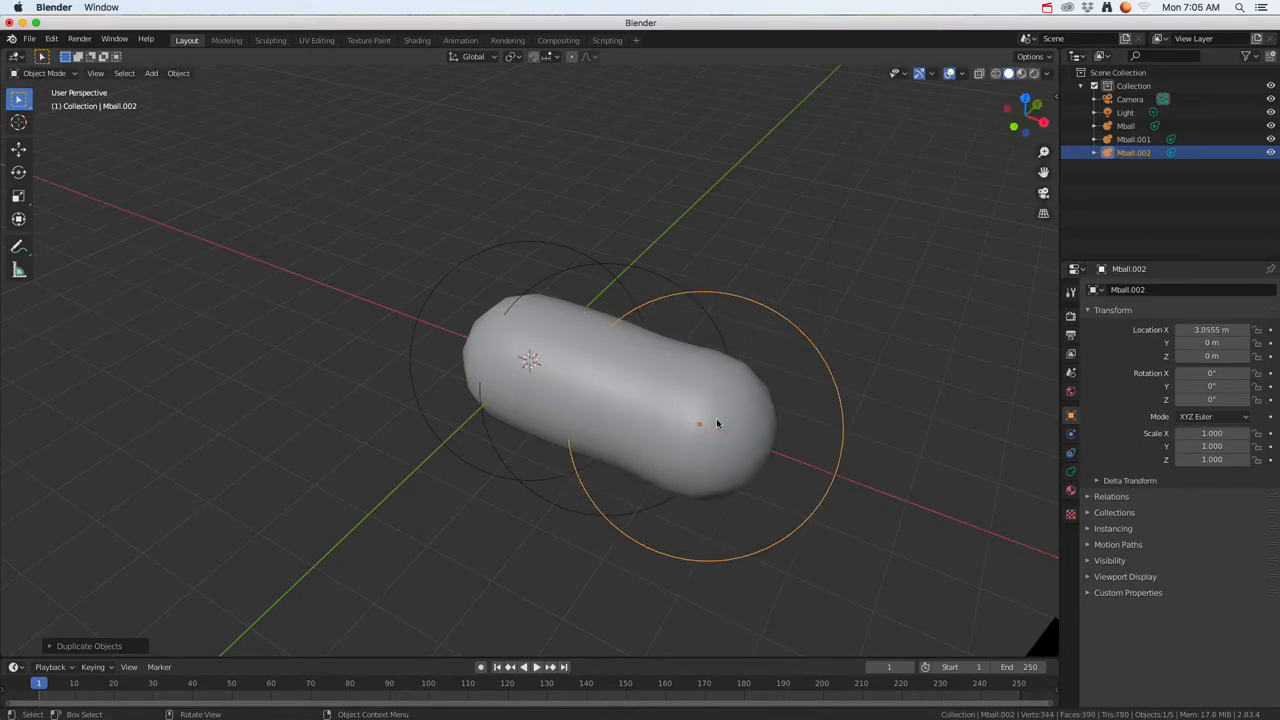
Extend the body with two more duplicates along the X axis, at about 4.61 m and 6.02 m
key("shift+d")
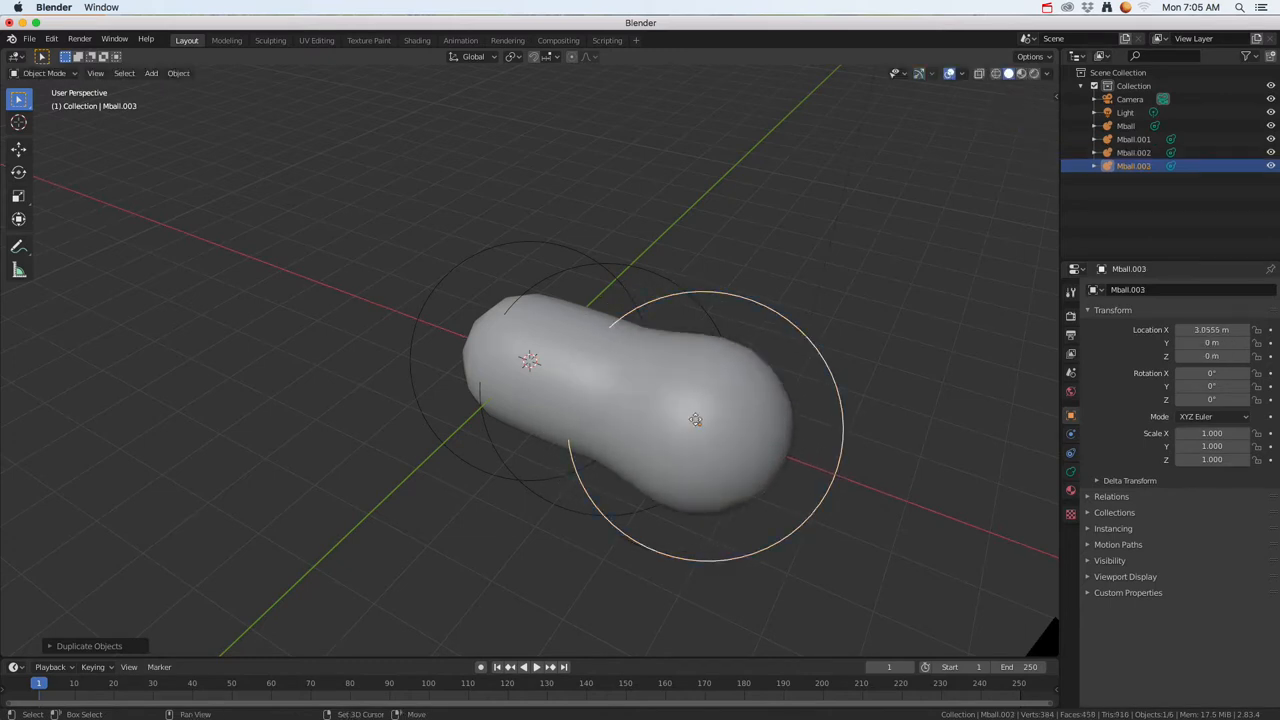
key("x")
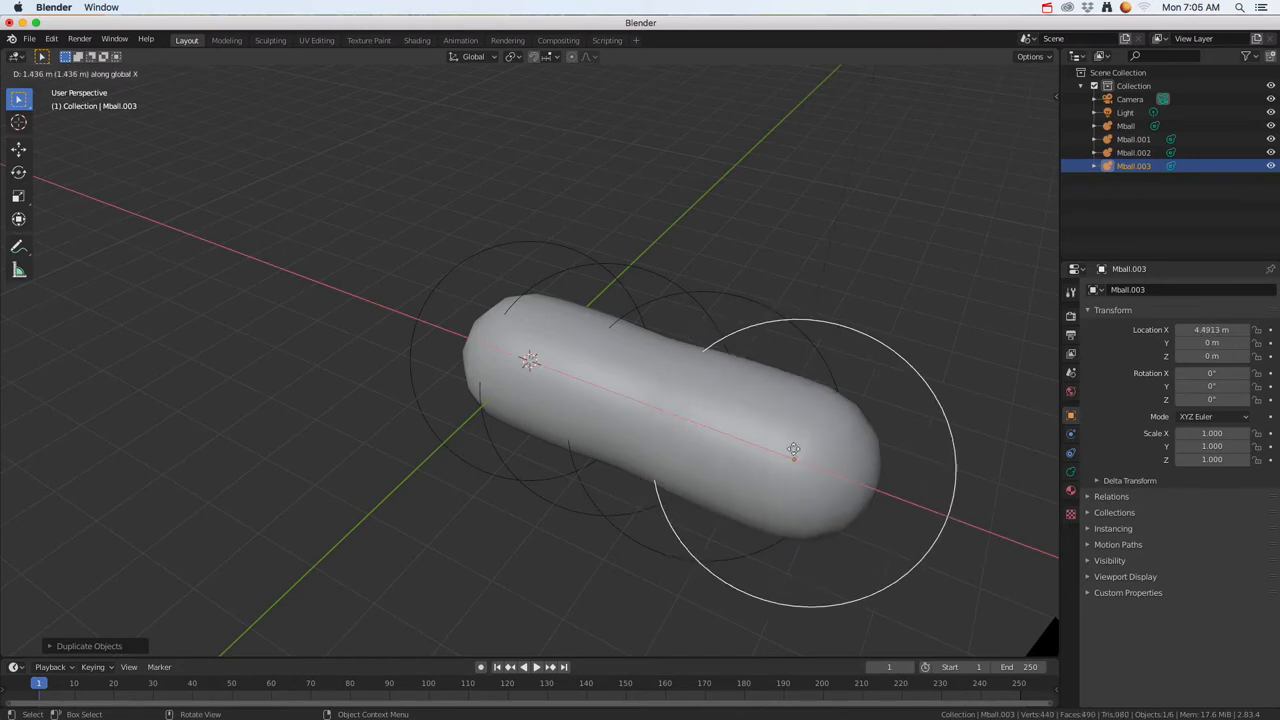
left_click(801, 451)
middle_click_drag(806, 449, 612, 383)
key("shift+d")
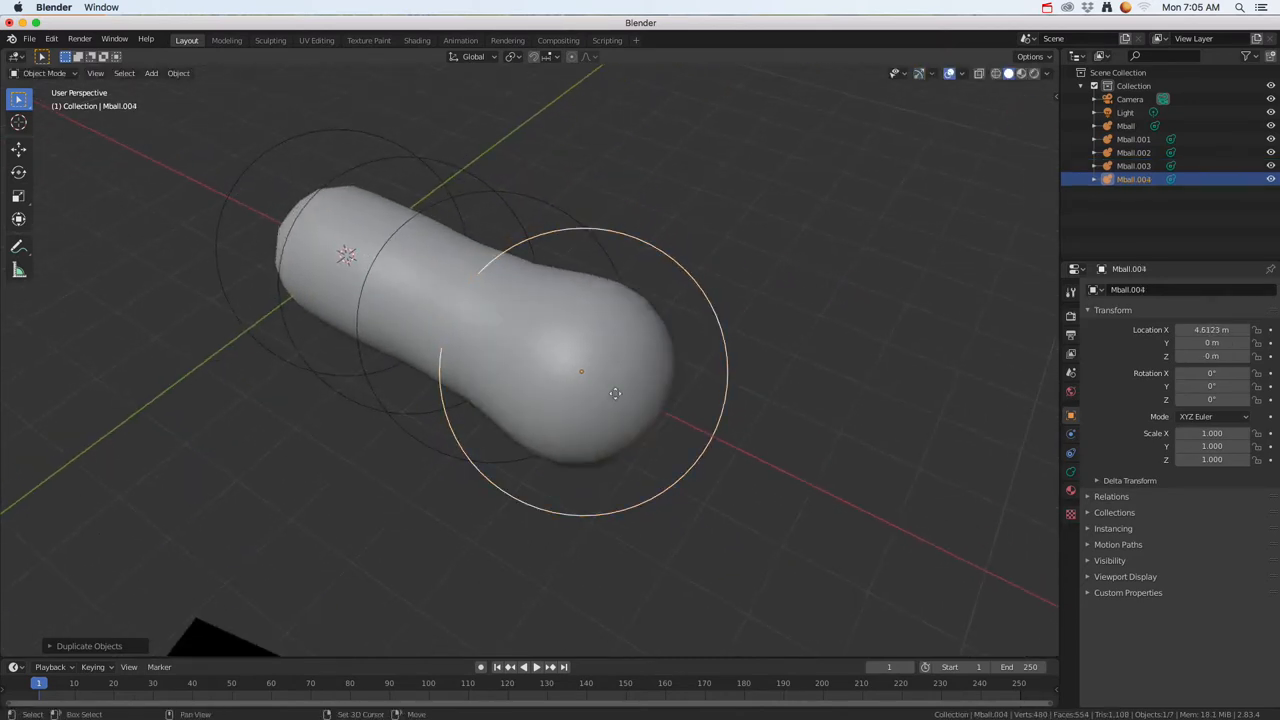
key("x")
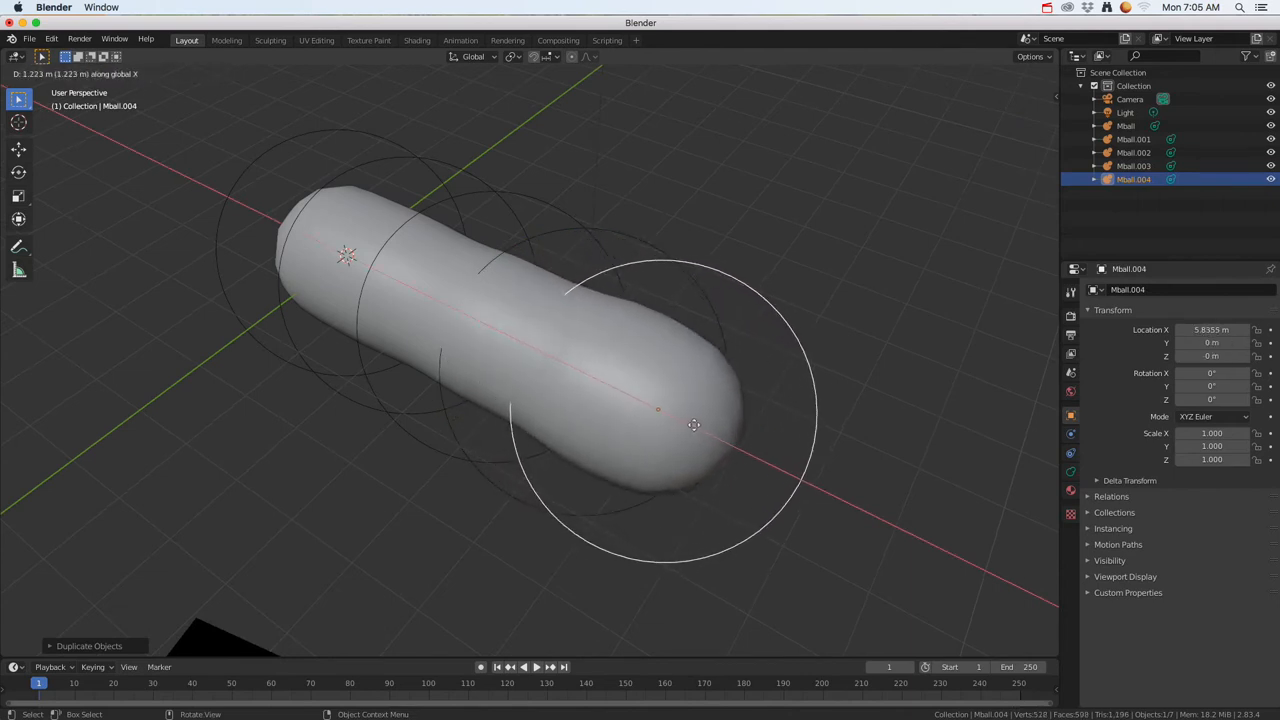
left_click(707, 430)
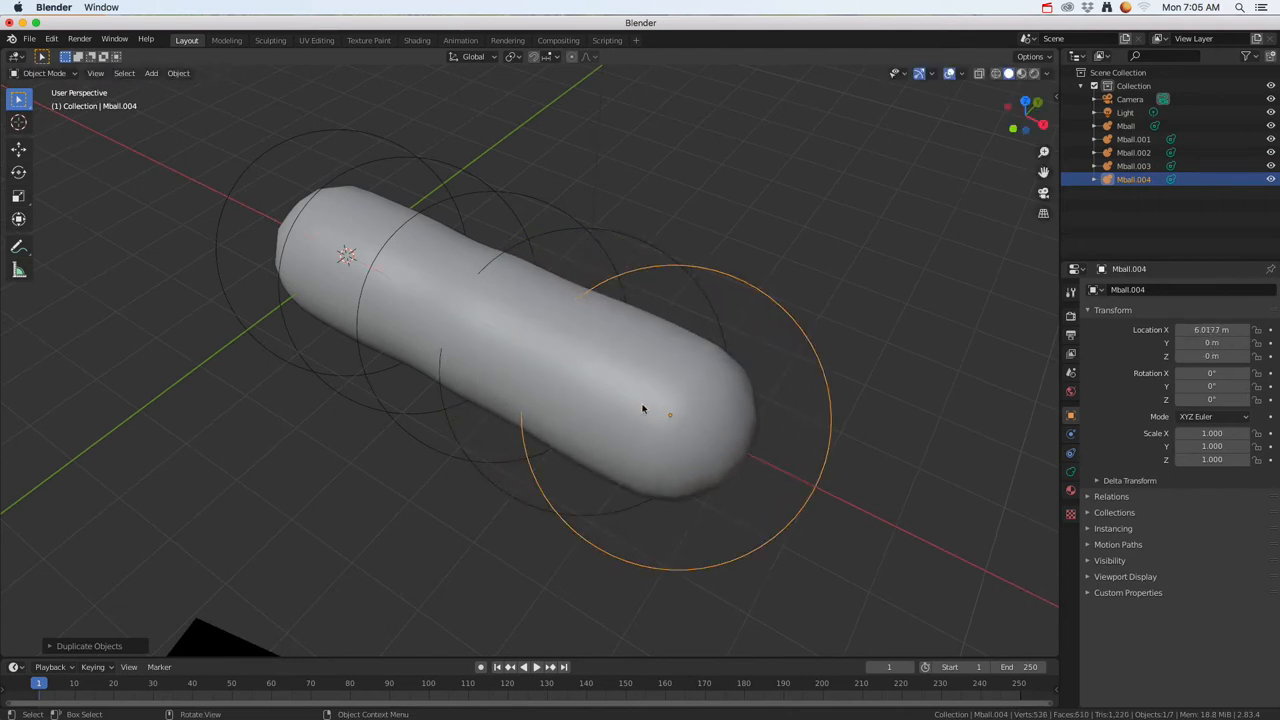
Duplicate the third and fifth body balls together about 1.4 m along negative Y to start two side limbs
middle_click_drag(586, 393, 542, 425)
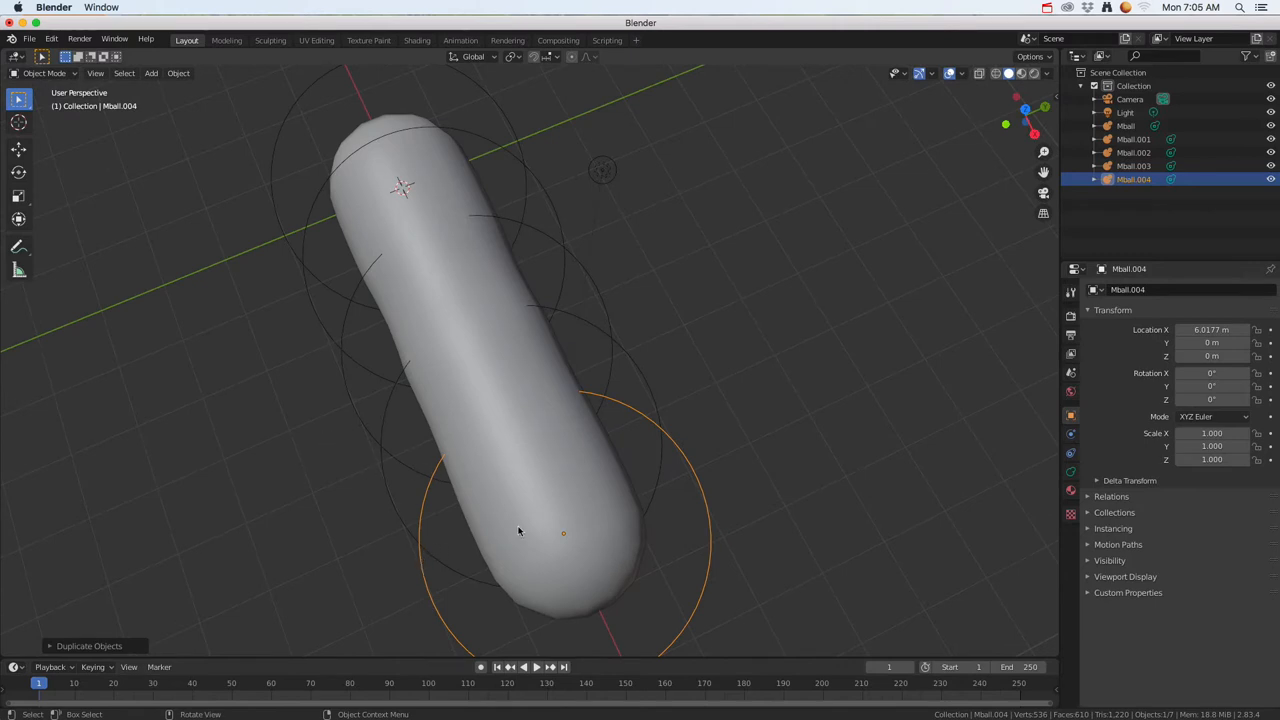
left_click(341, 375, "shift")
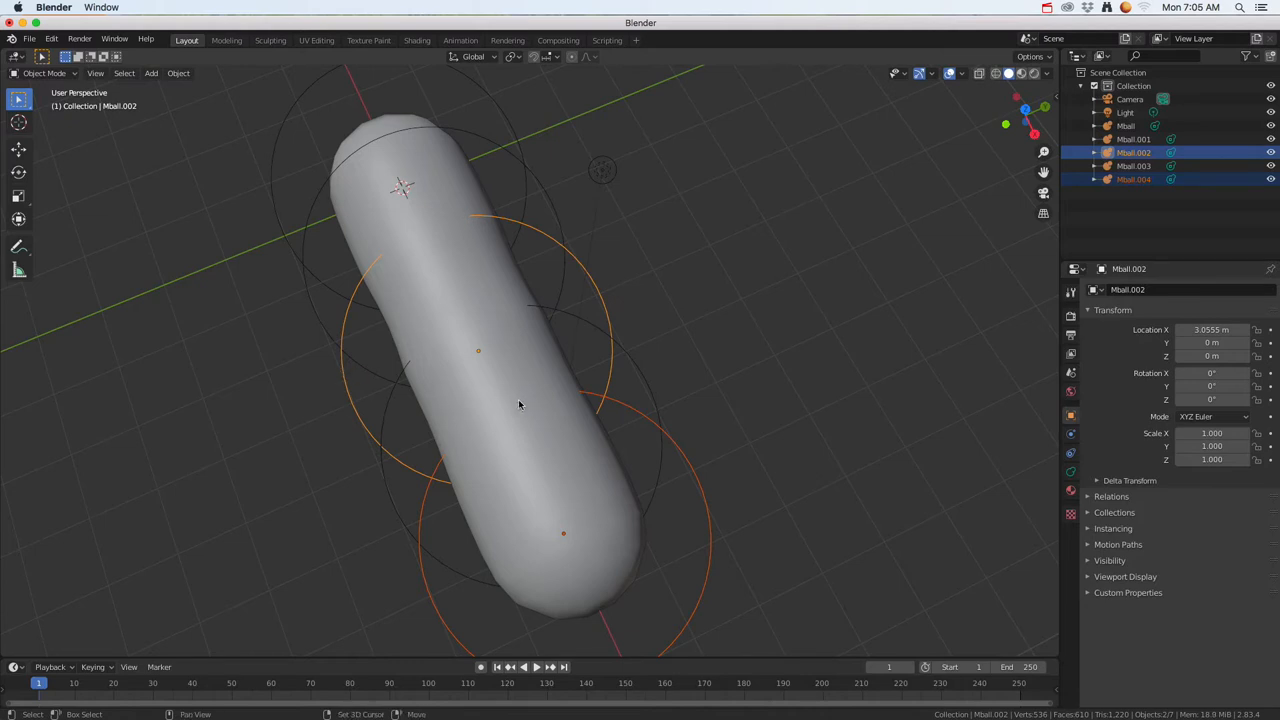
key("shift+d")
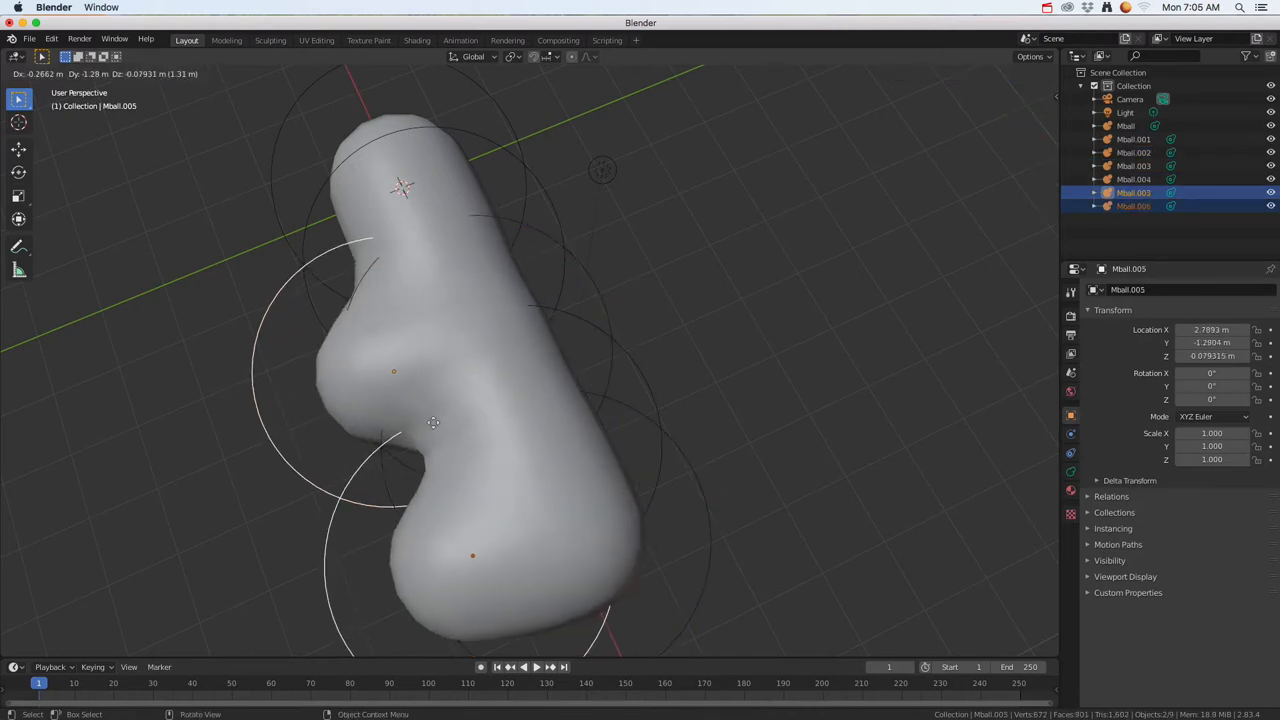
key("y")
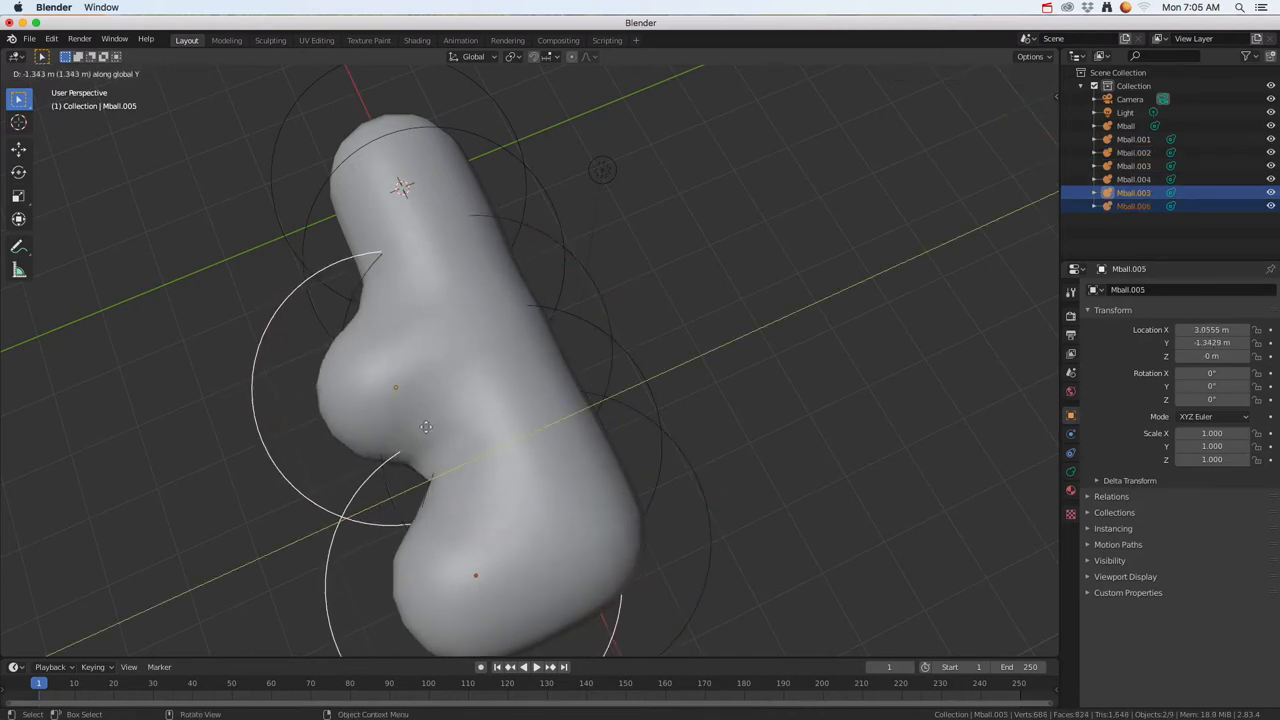
left_click(433, 428)
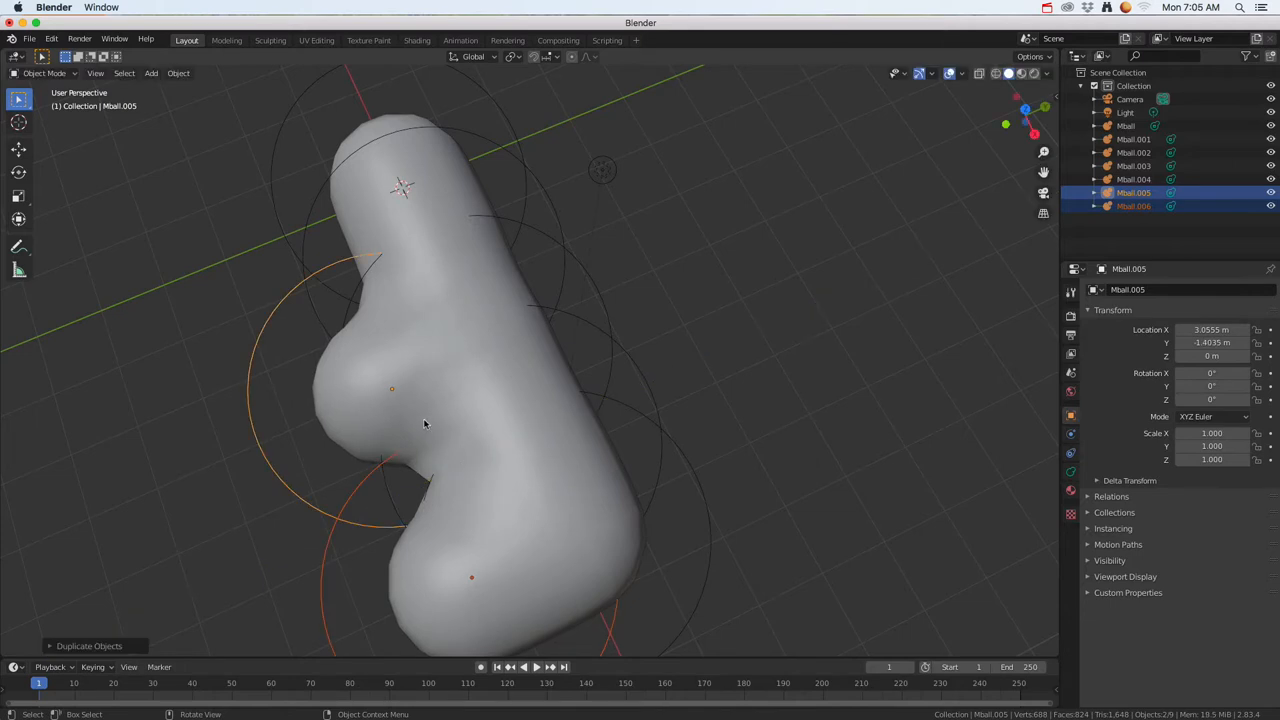
Lengthen the two limbs by duplicating their balls along Y to about -2.23 m
key("shift+d")
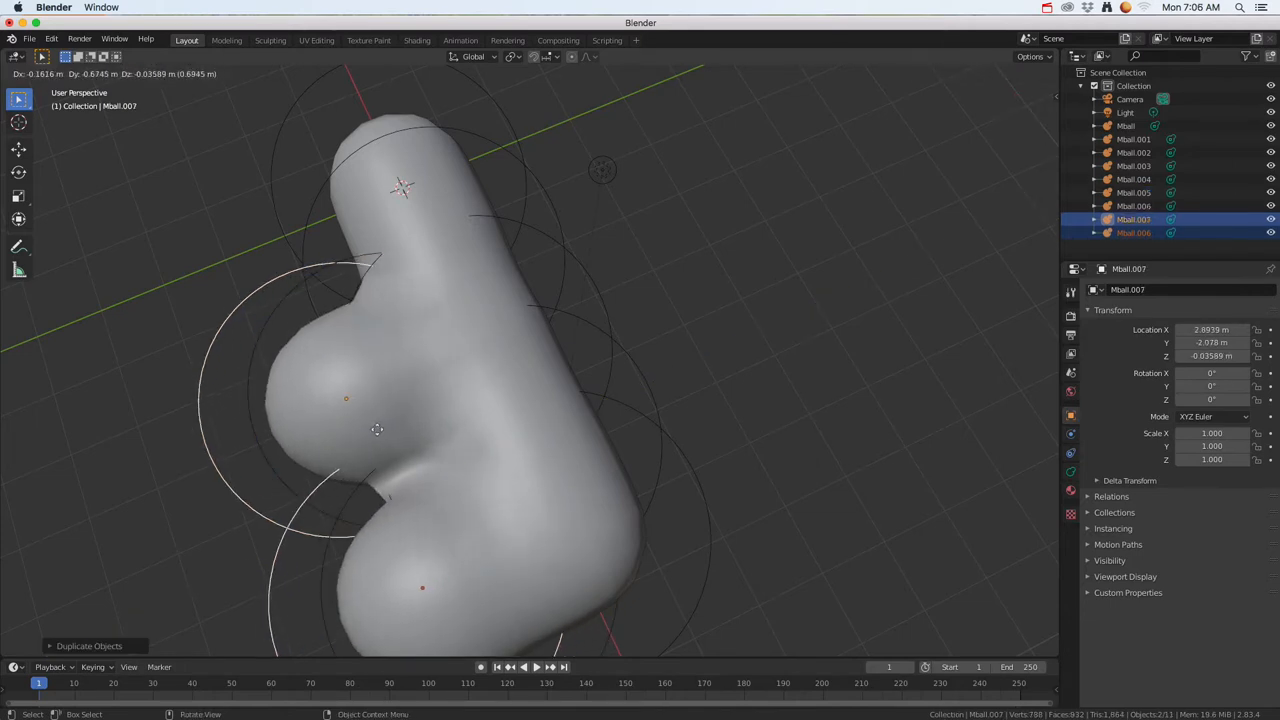
key("y")
left_click(366, 432)
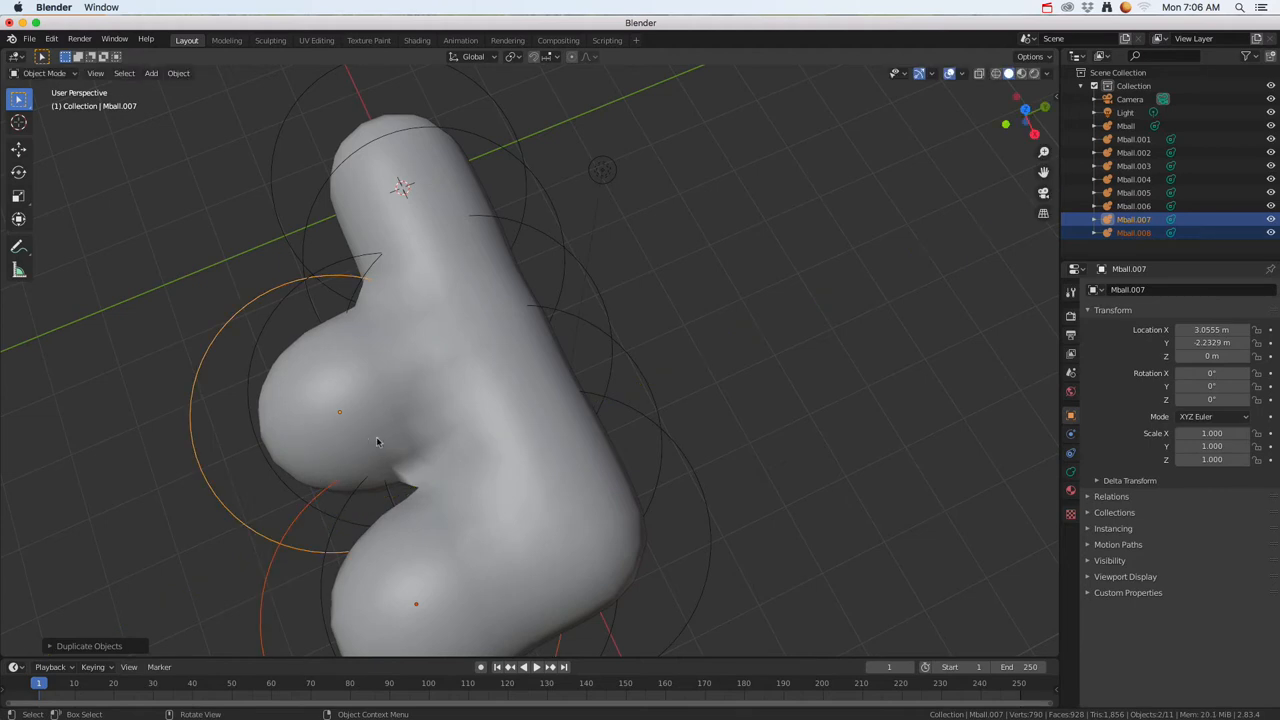
Duplicate the third and fifth body balls together about 1.64 m along positive Y to start the opposite limbs
middle_click_drag(376, 440, 359, 465)
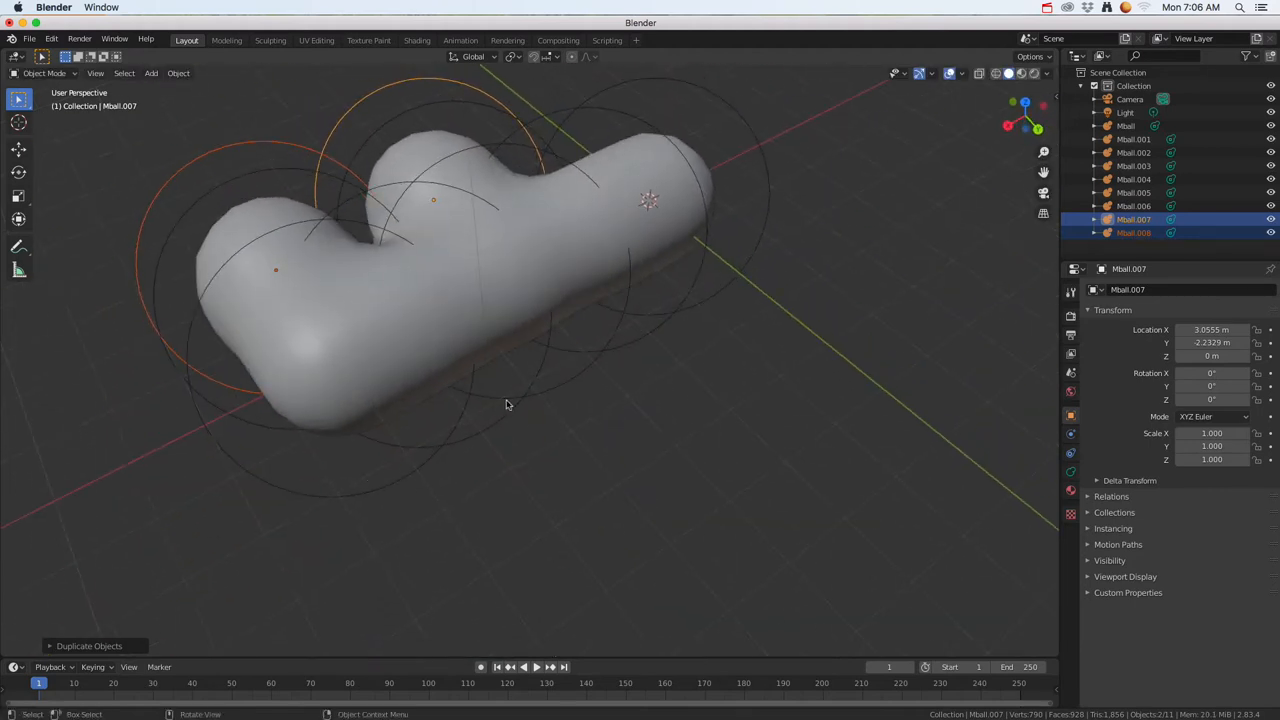
left_click(409, 476)
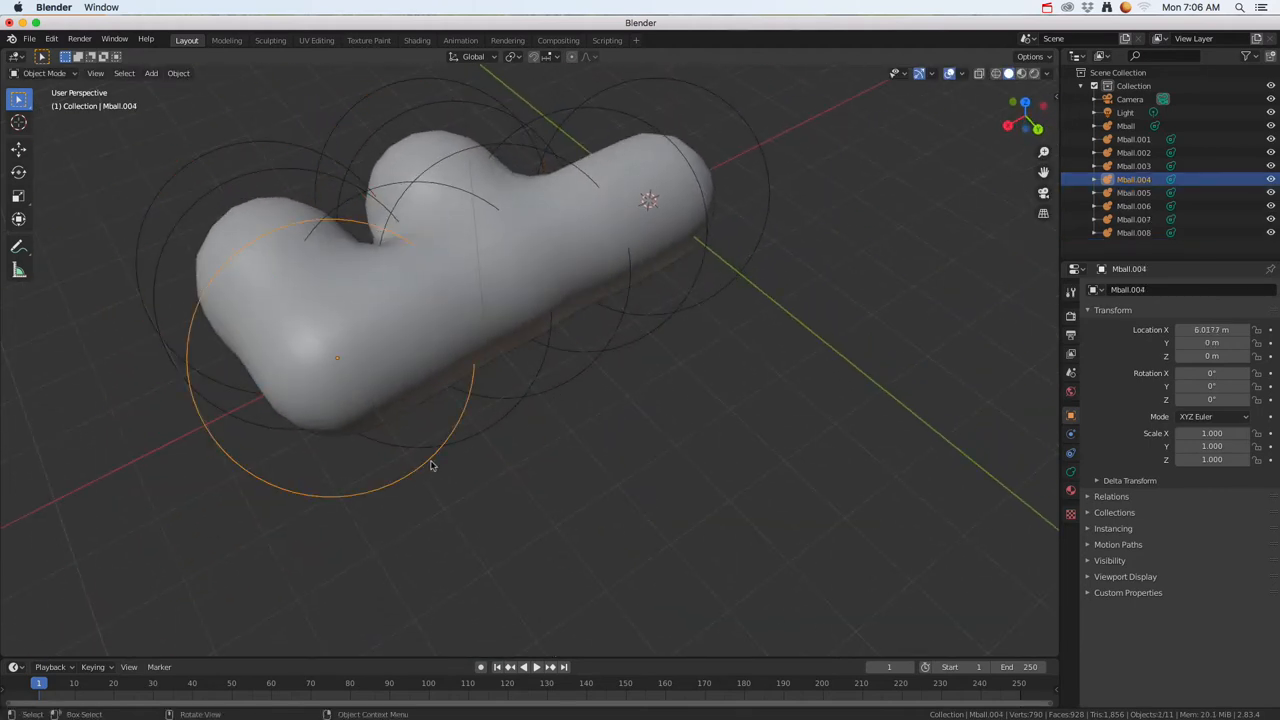
left_click(591, 371, "shift")
middle_click_drag(591, 371, 638, 365)
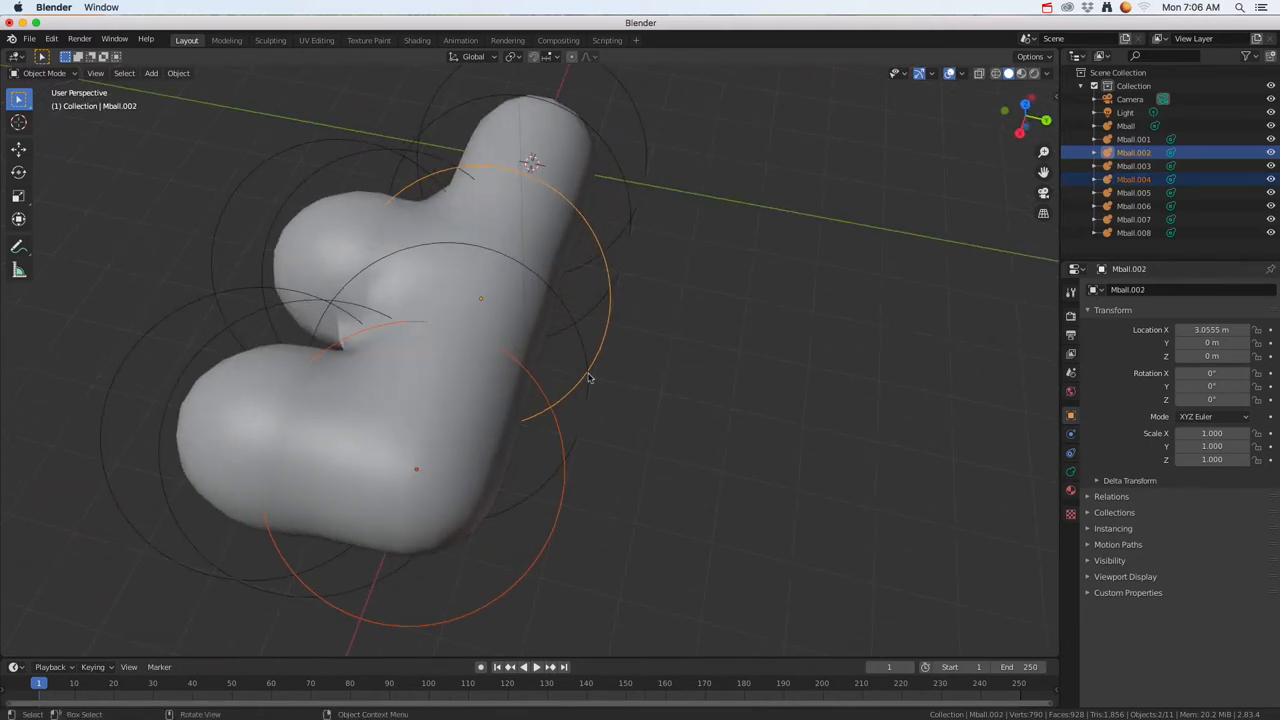
key("shift+d")
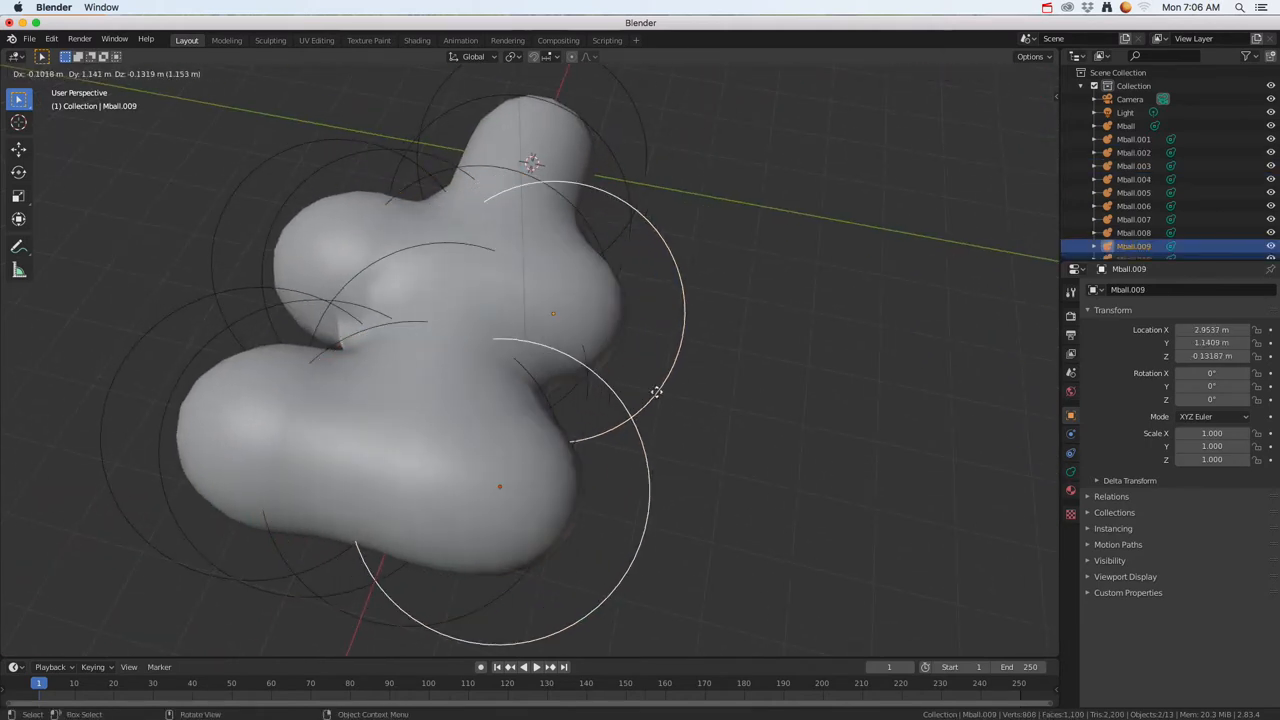
key("y")
left_click(686, 401)
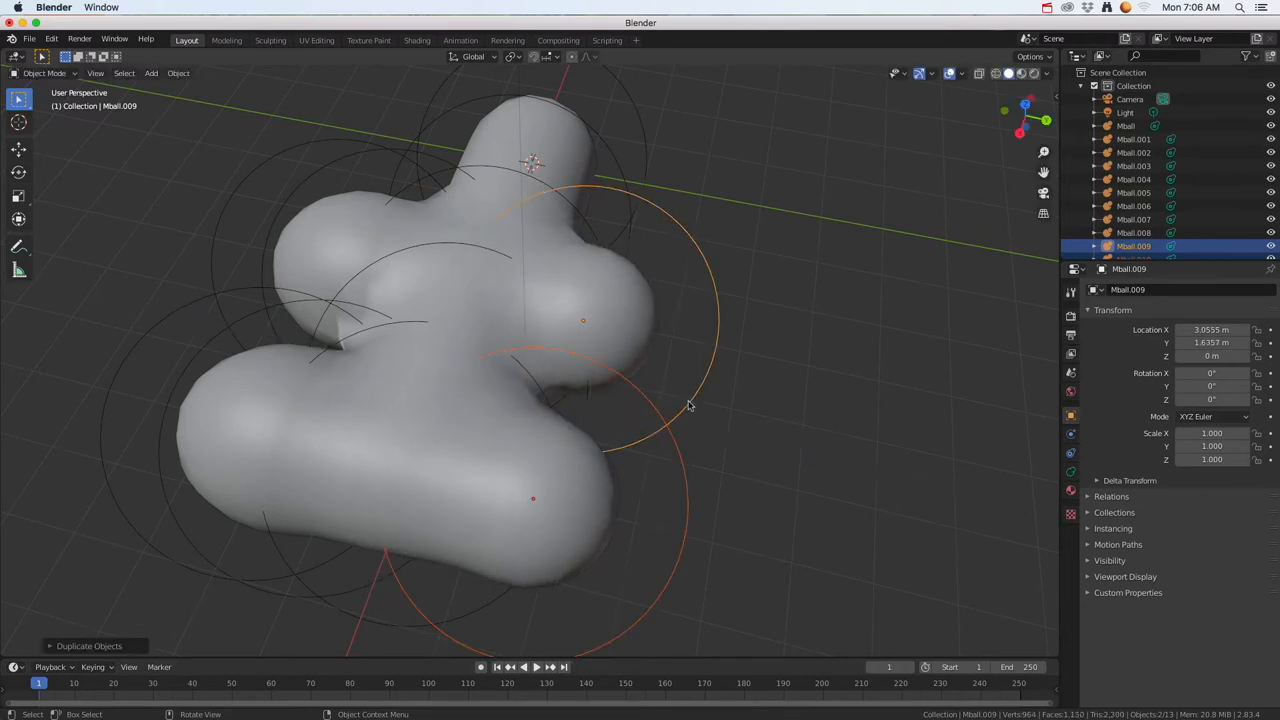
Lengthen the two positive-Y limbs by duplicating their balls along Y to about 2.28 m
key("shift+d")
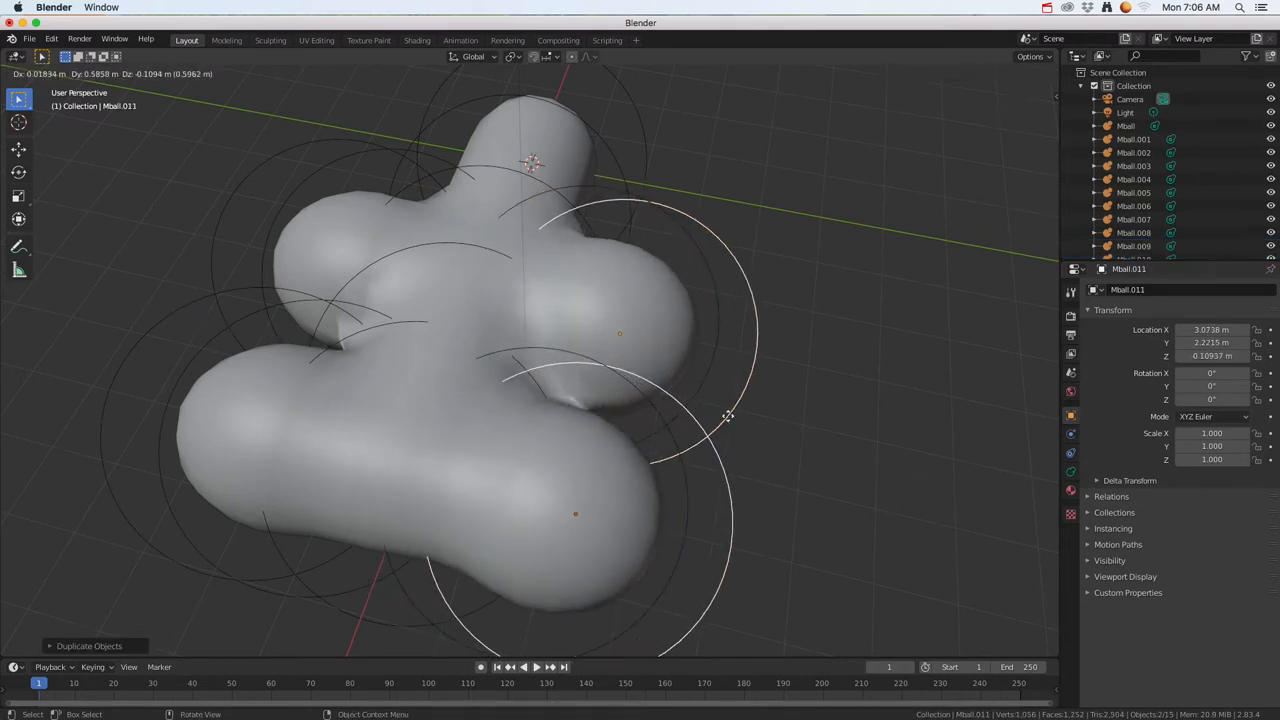
key("y")
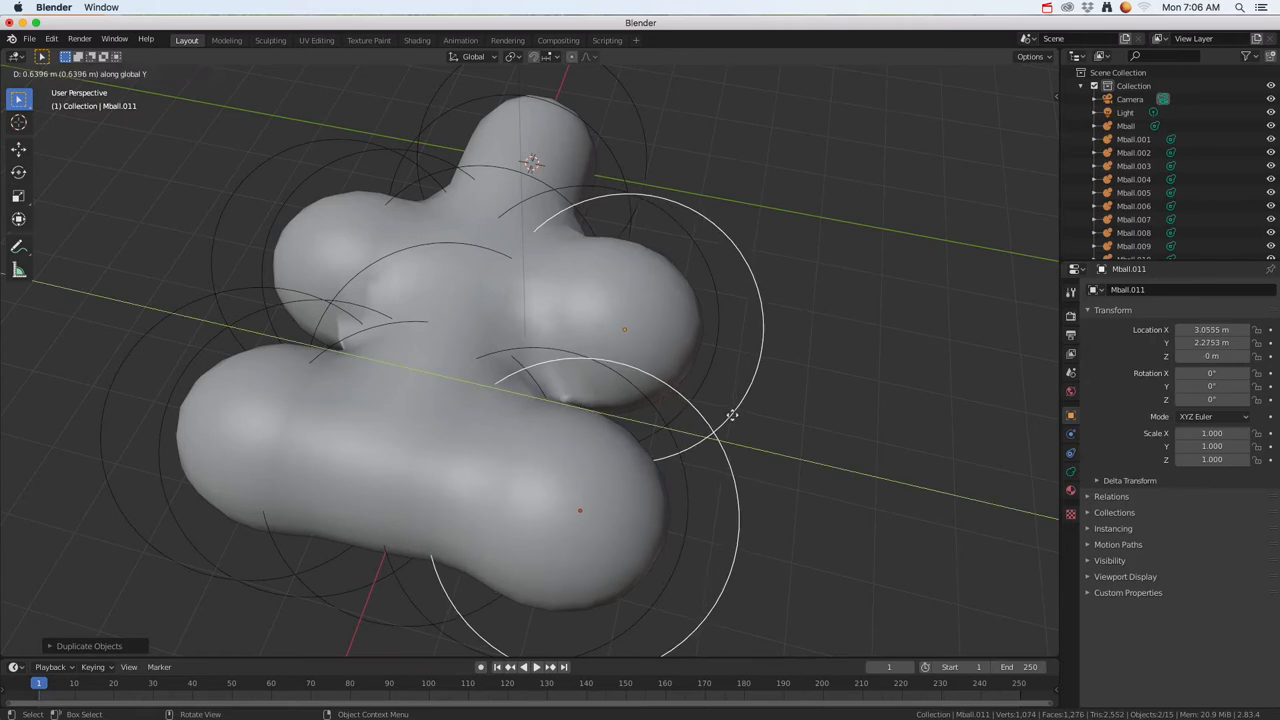
left_click(733, 417)
Scale up the original metaball at the body's origin end to about 1.19
middle_click_drag(570, 401, 477, 392)
left_click(453, 492)
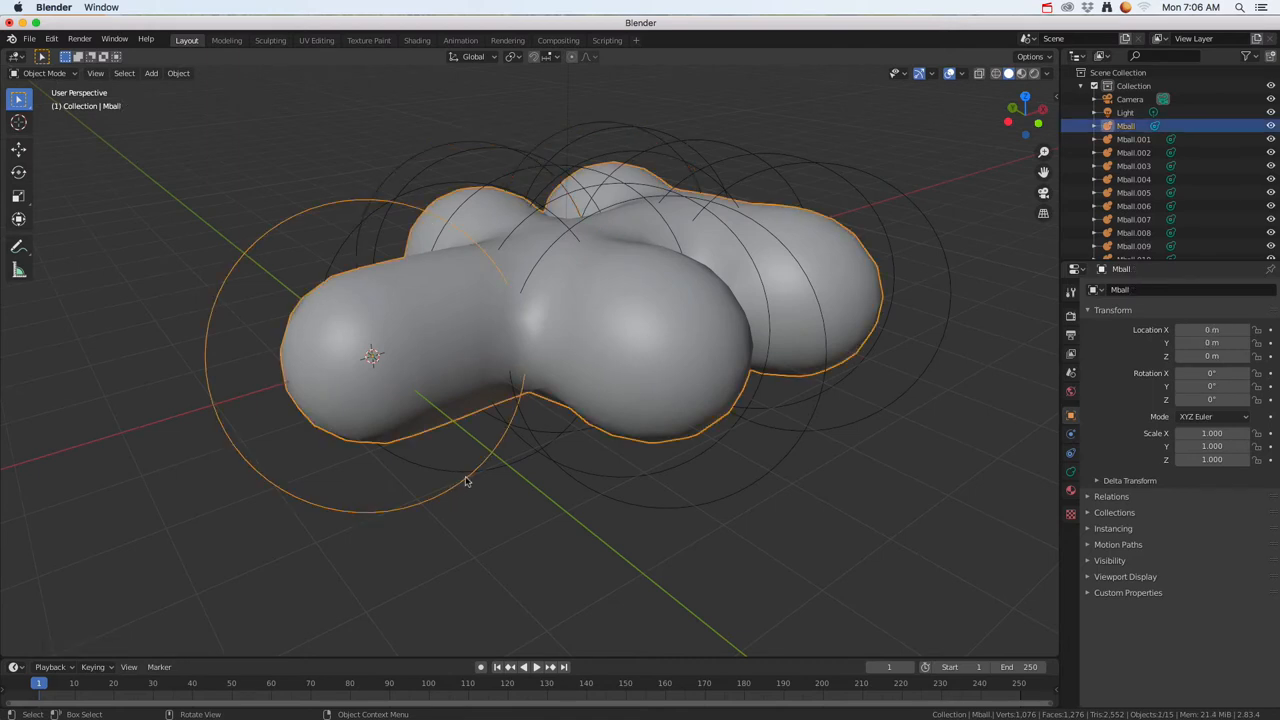
key("s")
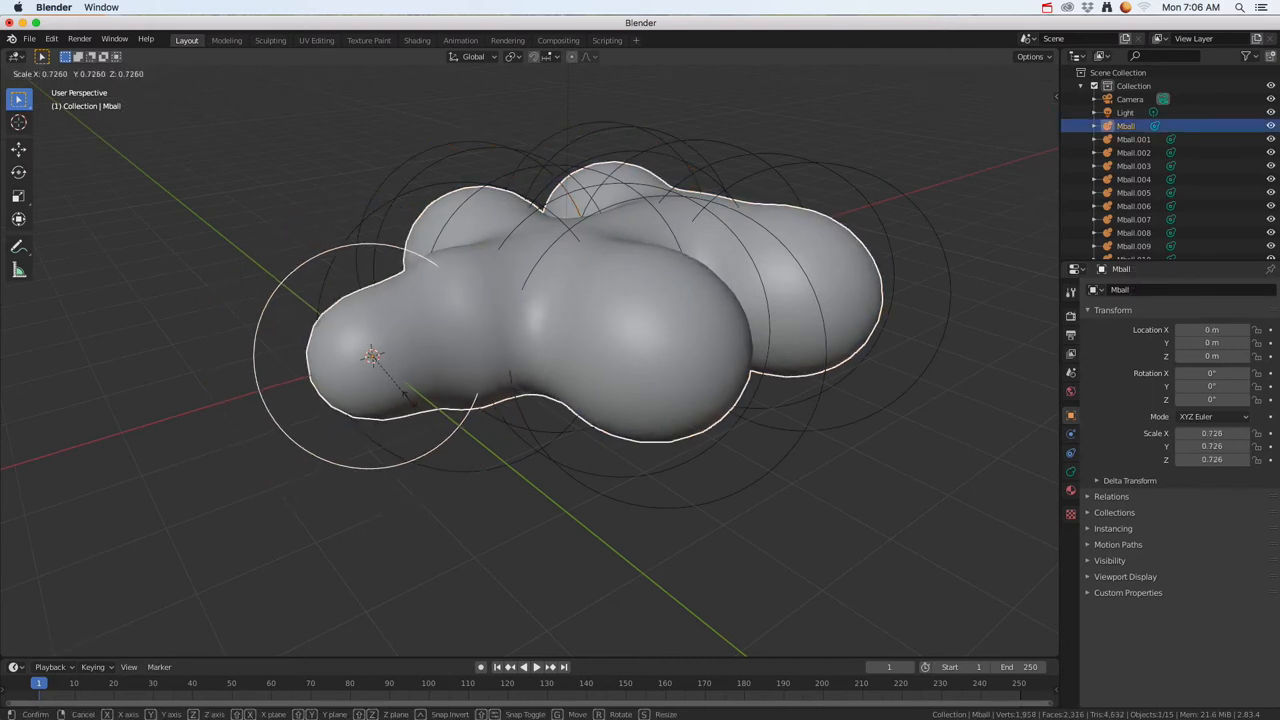
left_click(445, 413)
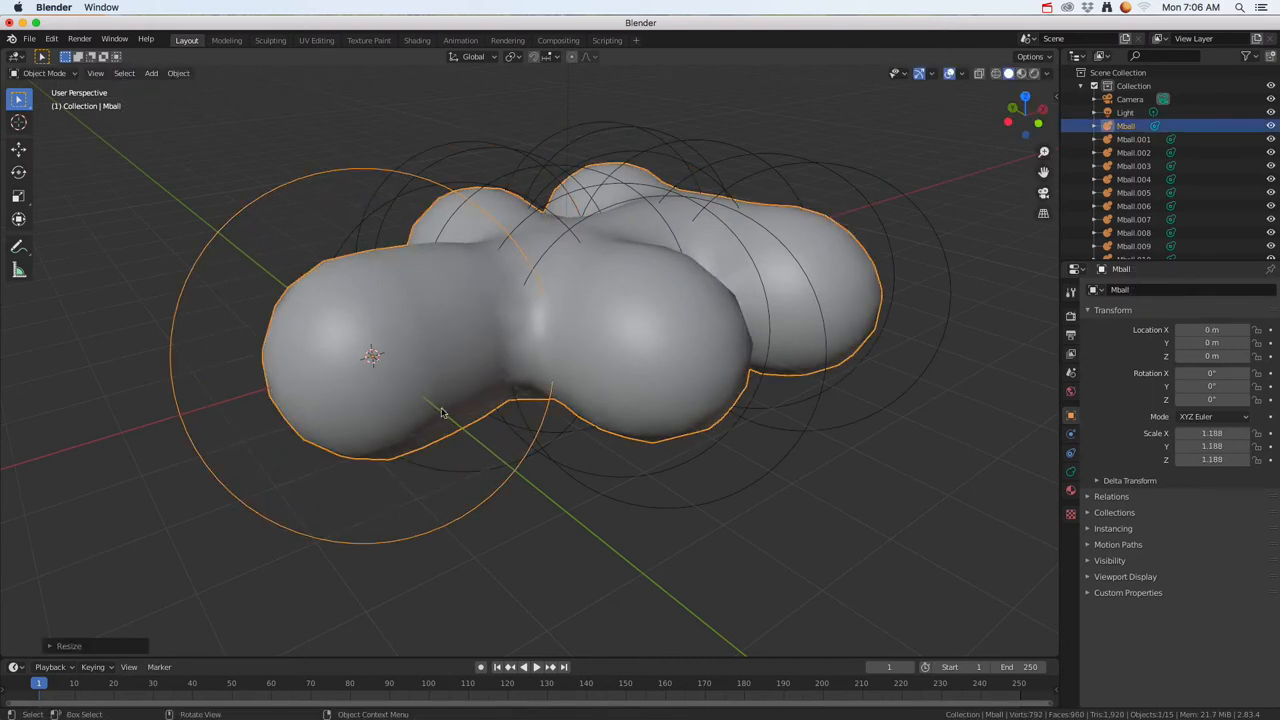
Duplicate the enlarged end ball up along Z to about 1.19 m and move the copy along X to about -0.62 m
key("shift+d")
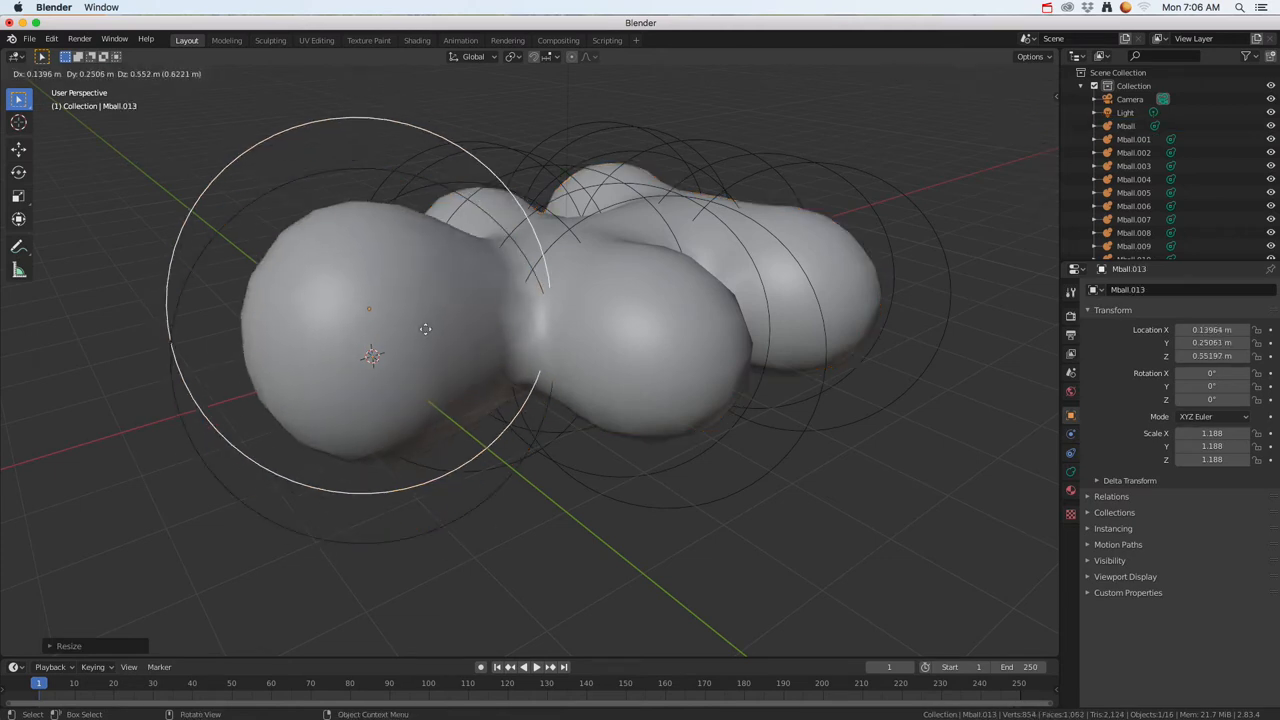
key("z")
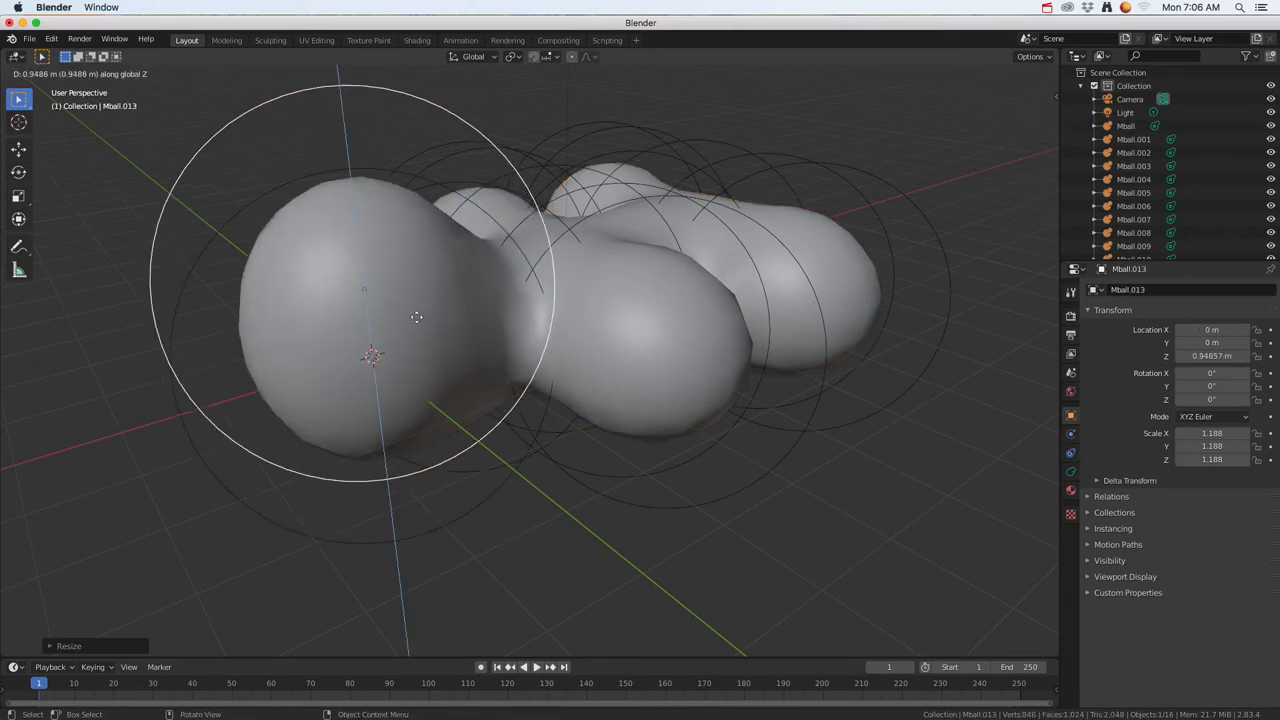
left_click(417, 306)
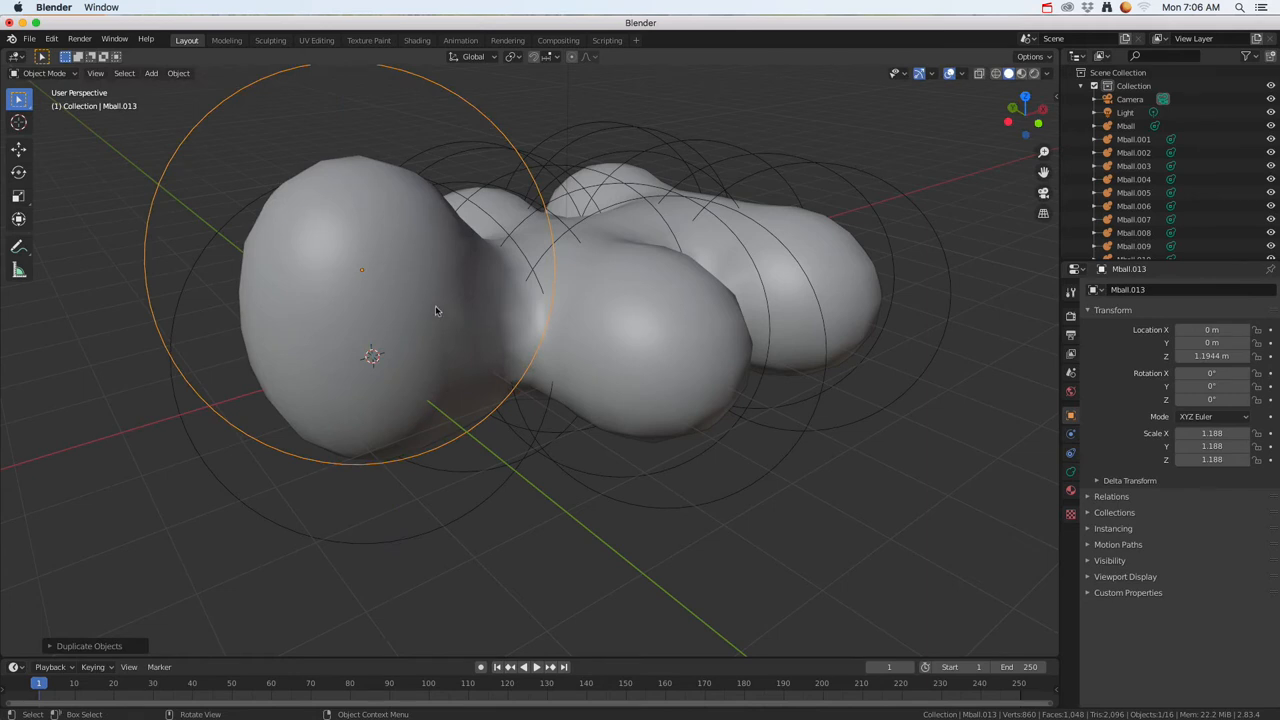
key("g")
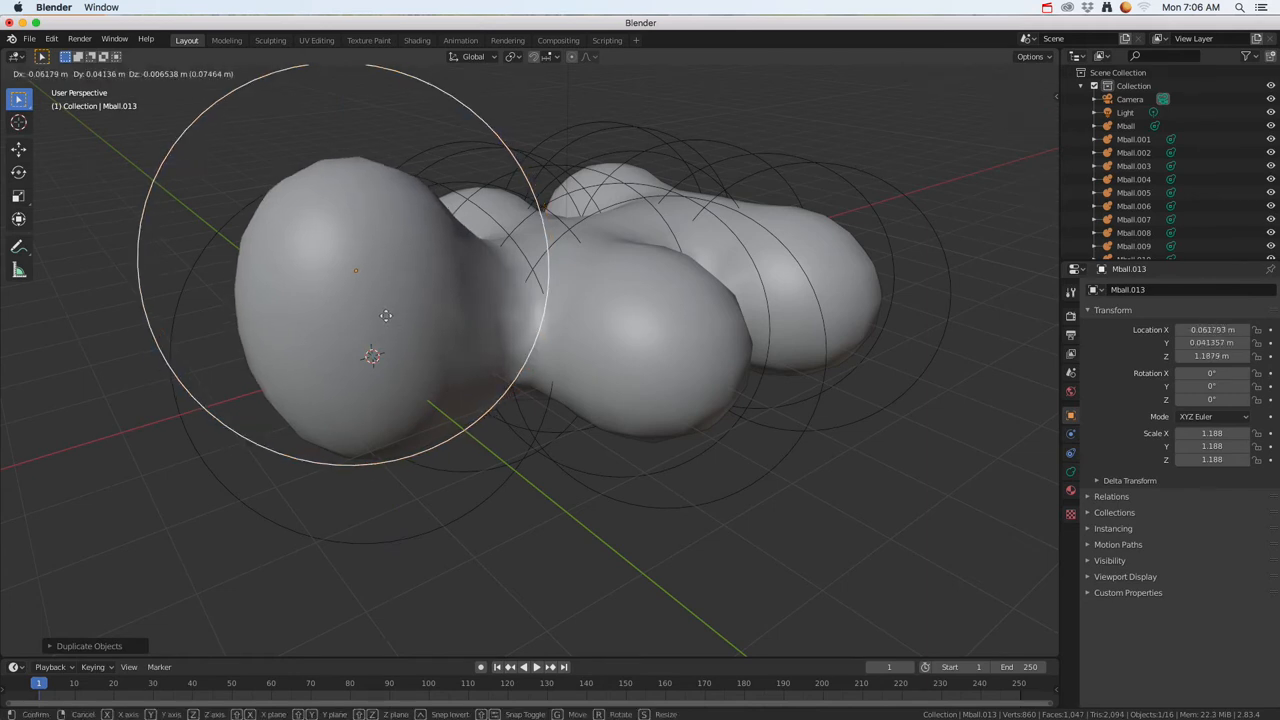
key("x")
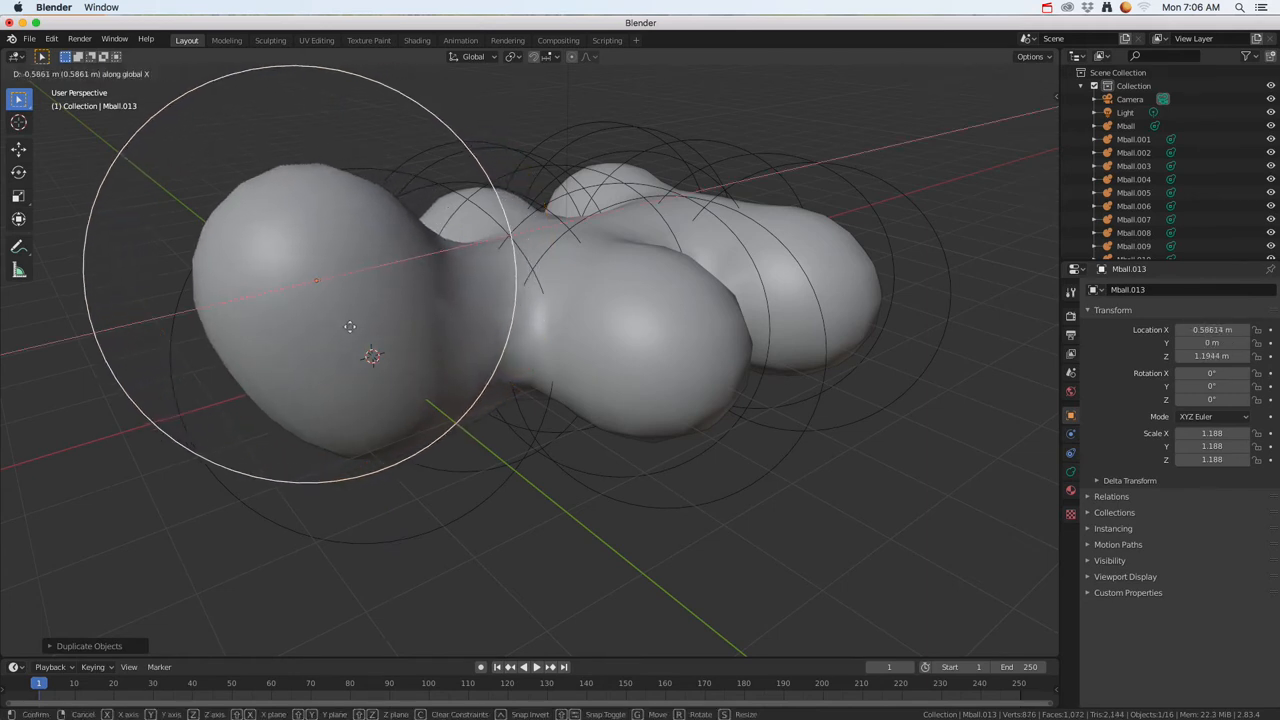
left_click(311, 331)
Duplicate the raised head ball straight up along Z to about 1.63 m
middle_click_drag(311, 331, 636, 368)
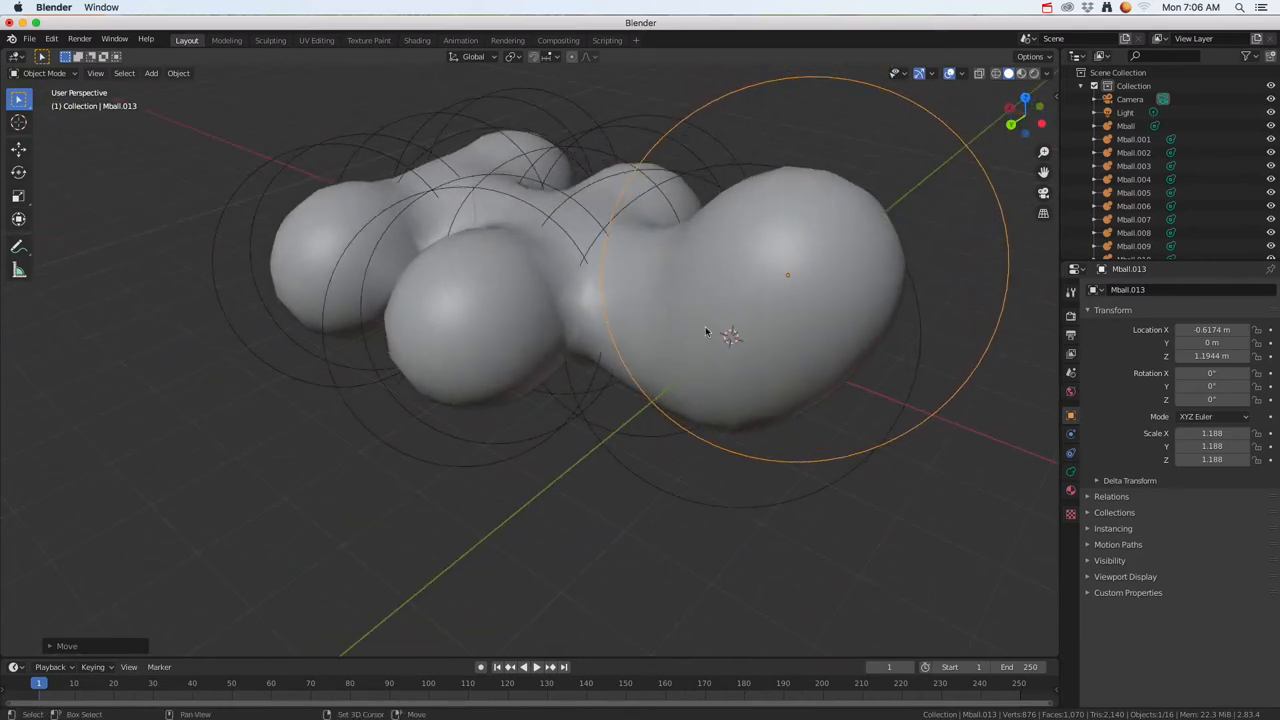
key("shift+d")
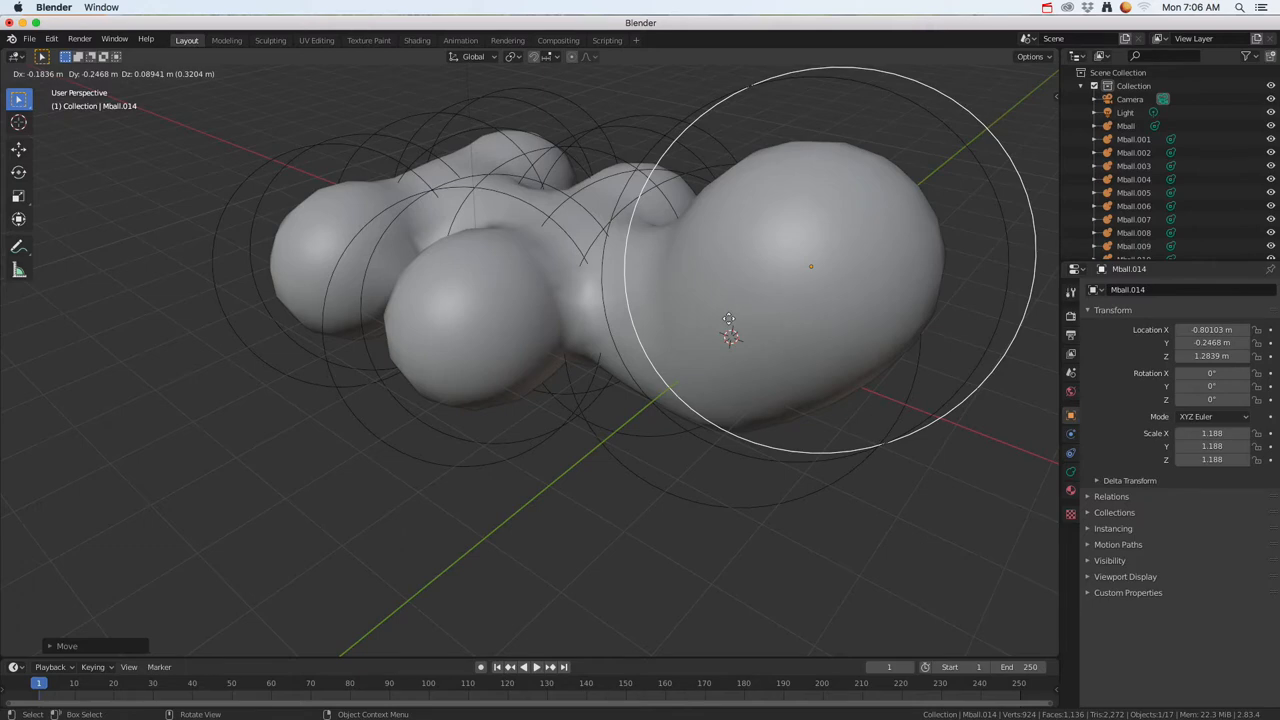
right_click(745, 308)
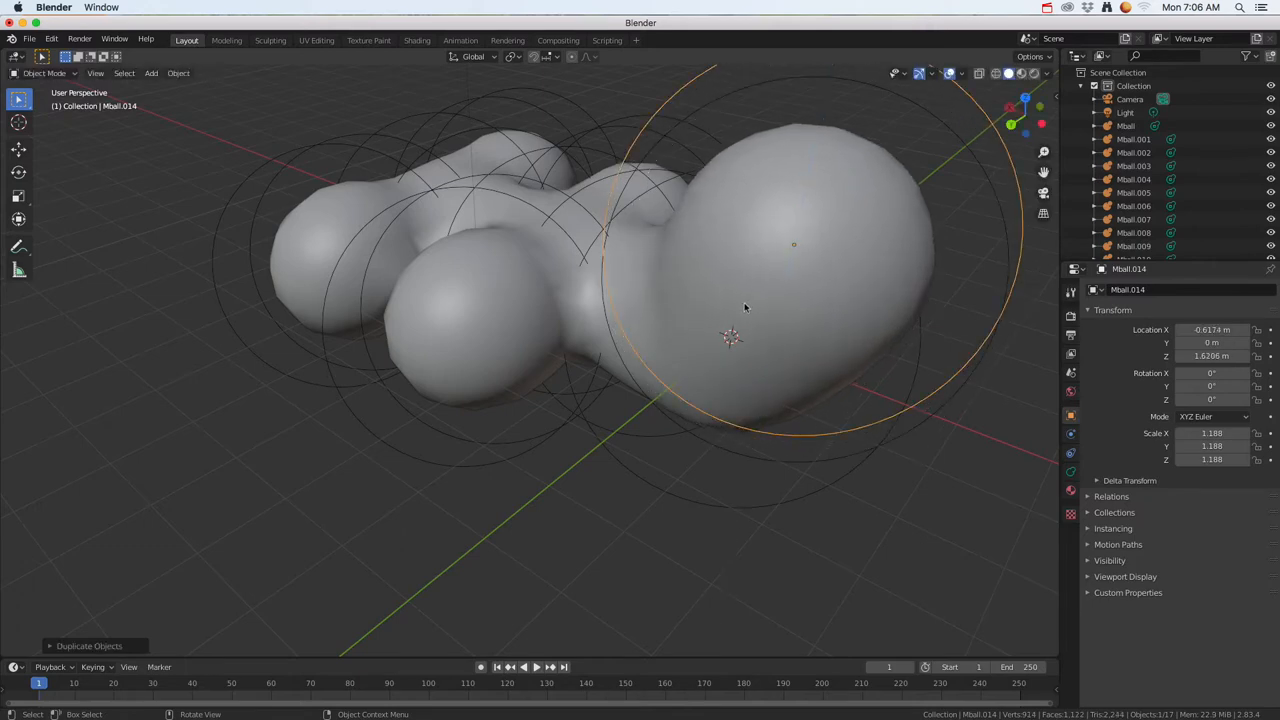
Select the outermost balls of all four limbs and duplicate them downward along Z to about -1.39 m to start the legs
middle_click_drag(352, 383, 540, 357)
left_click(656, 505)
middle_click_drag(706, 460, 606, 486)
left_click(597, 511)
middle_click_drag(500, 451, 159, 440)
left_click(145, 428)
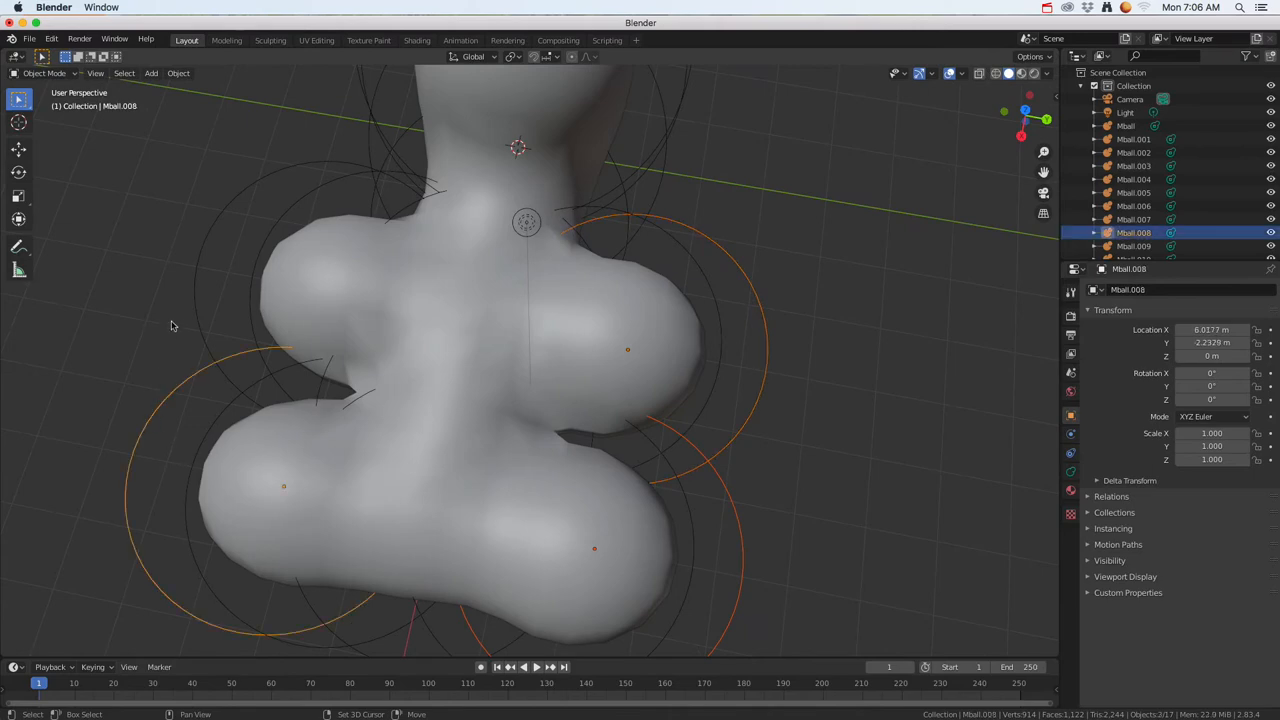
left_click(193, 295, "shift")
middle_click_drag(193, 295, 455, 432)
key("shift+d")
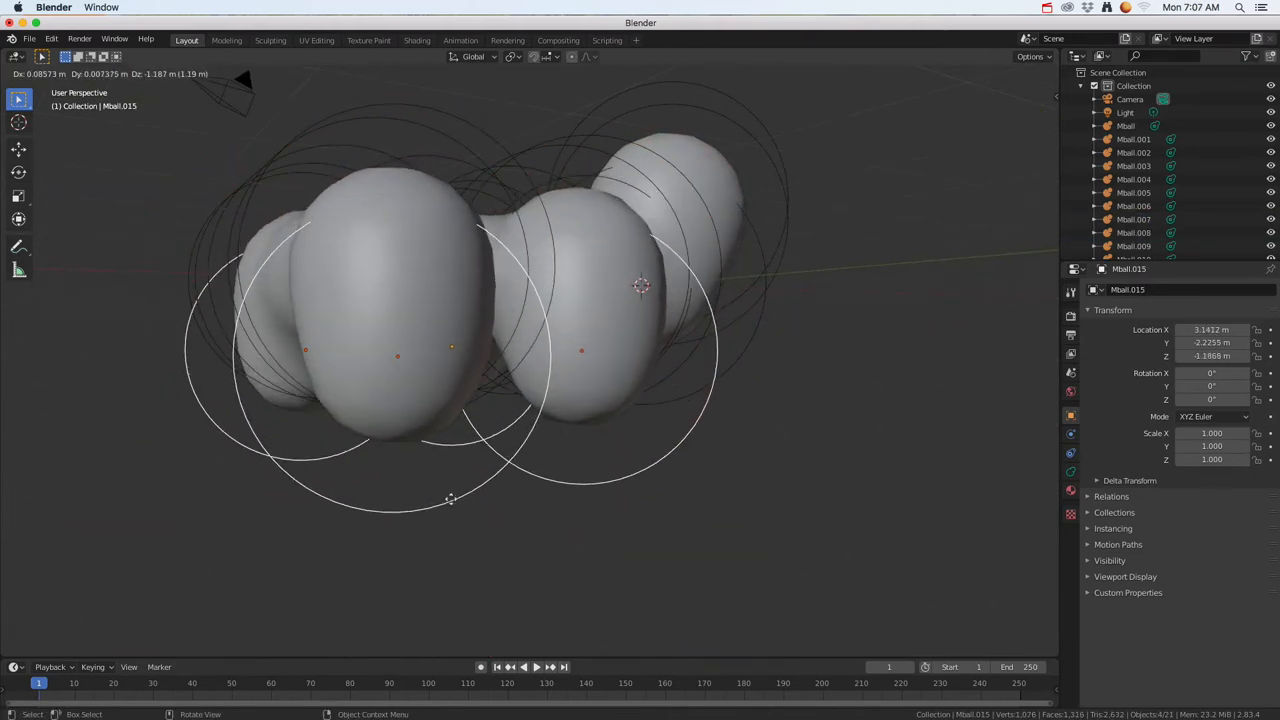
key("z")
left_click(450, 511)
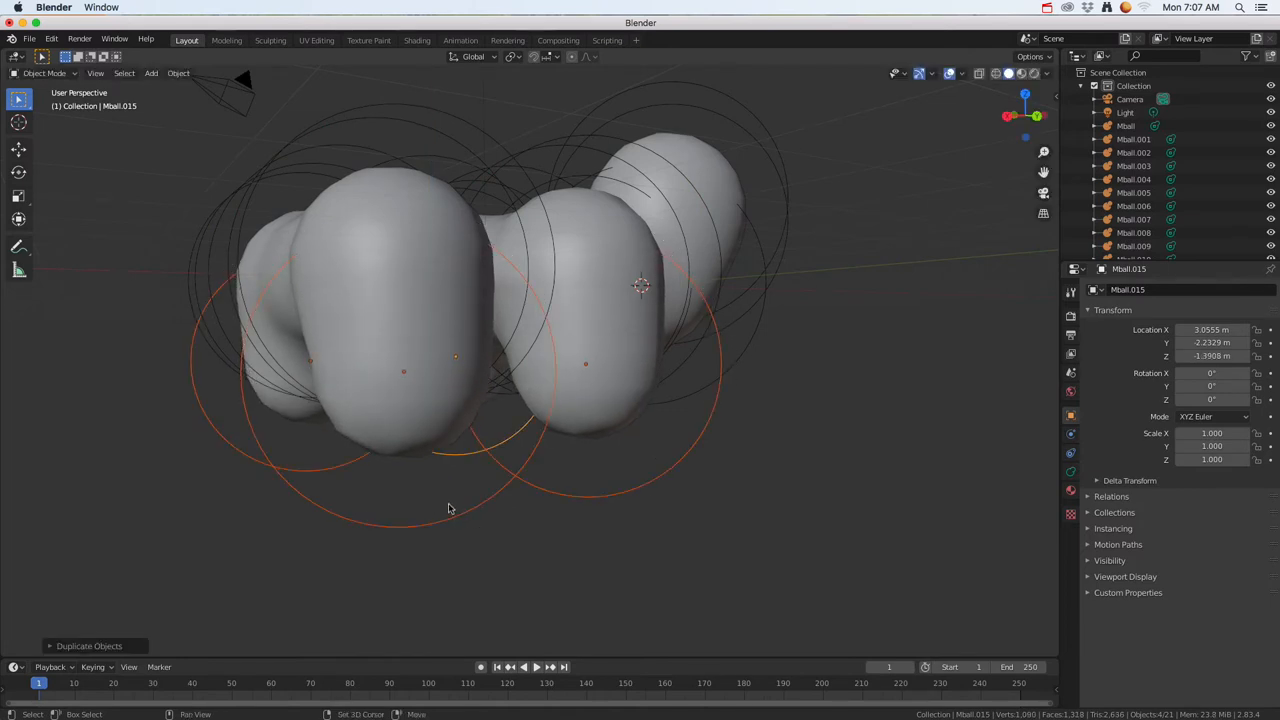
Duplicate the four leg balls farther down to about -2 m along Z and scale the copies to about 0.92
key("shift+d")
key("z")
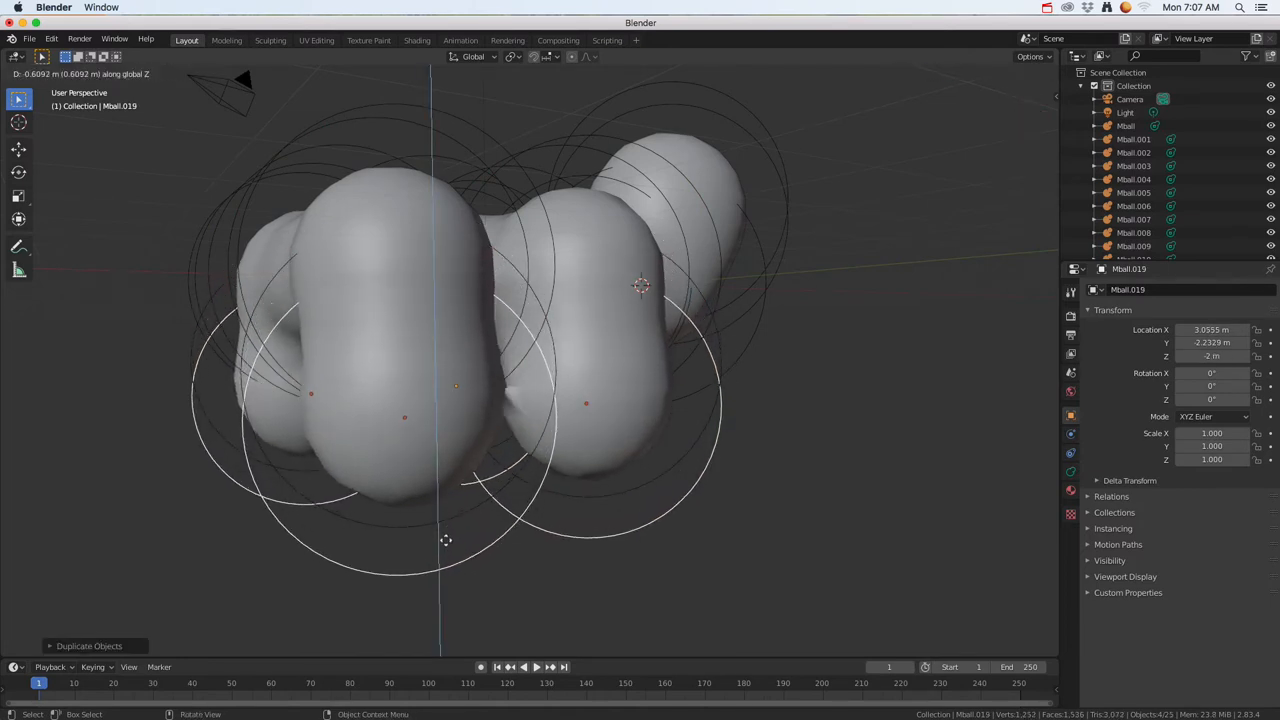
left_click(445, 540)
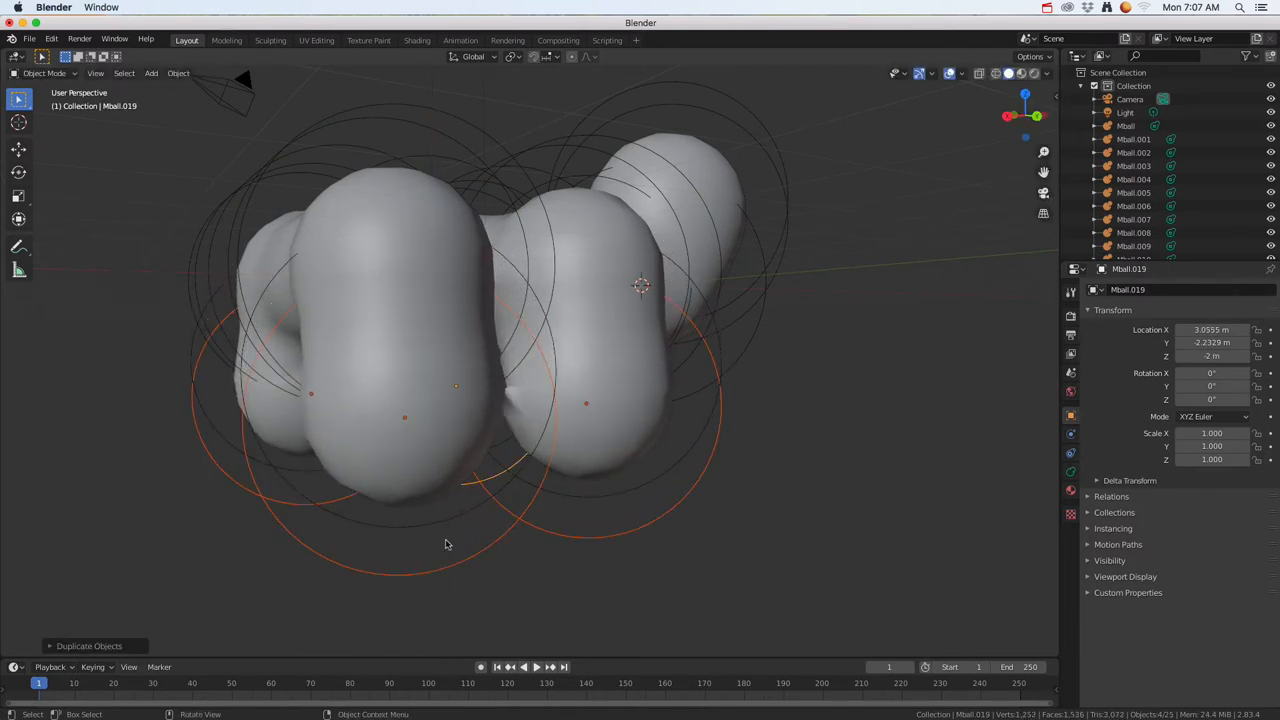
key("s")
left_click(589, 563)
Select the original metaball and convert the whole metaball form to a mesh
middle_click_drag(589, 563, 538, 530)
middle_click_drag(445, 420, 437, 346)
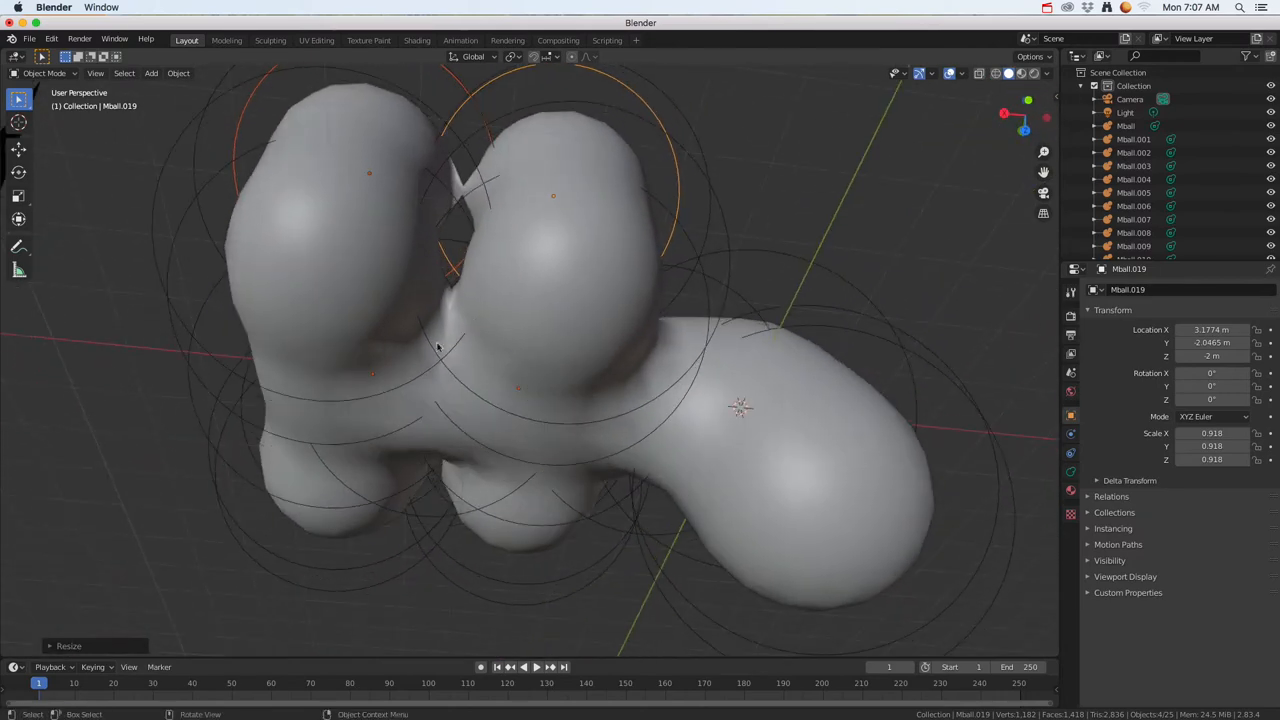
mouse_move(465, 438)
middle_mouse_down()
mouse_move(443, 334)
mouse_move(506, 391)
mouse_move(486, 334)
mouse_move(504, 368)
mouse_move(443, 408)
mouse_move(453, 420)
middle_mouse_up()
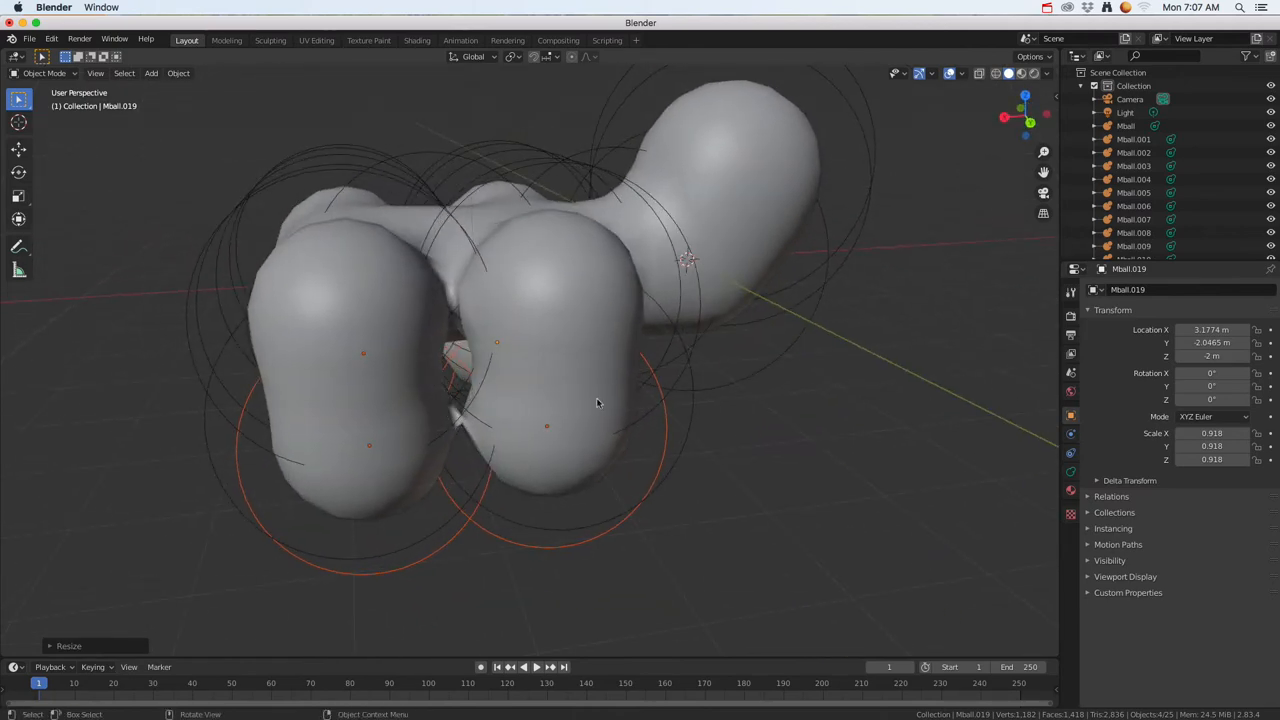
middle_click_drag(597, 403, 634, 391)
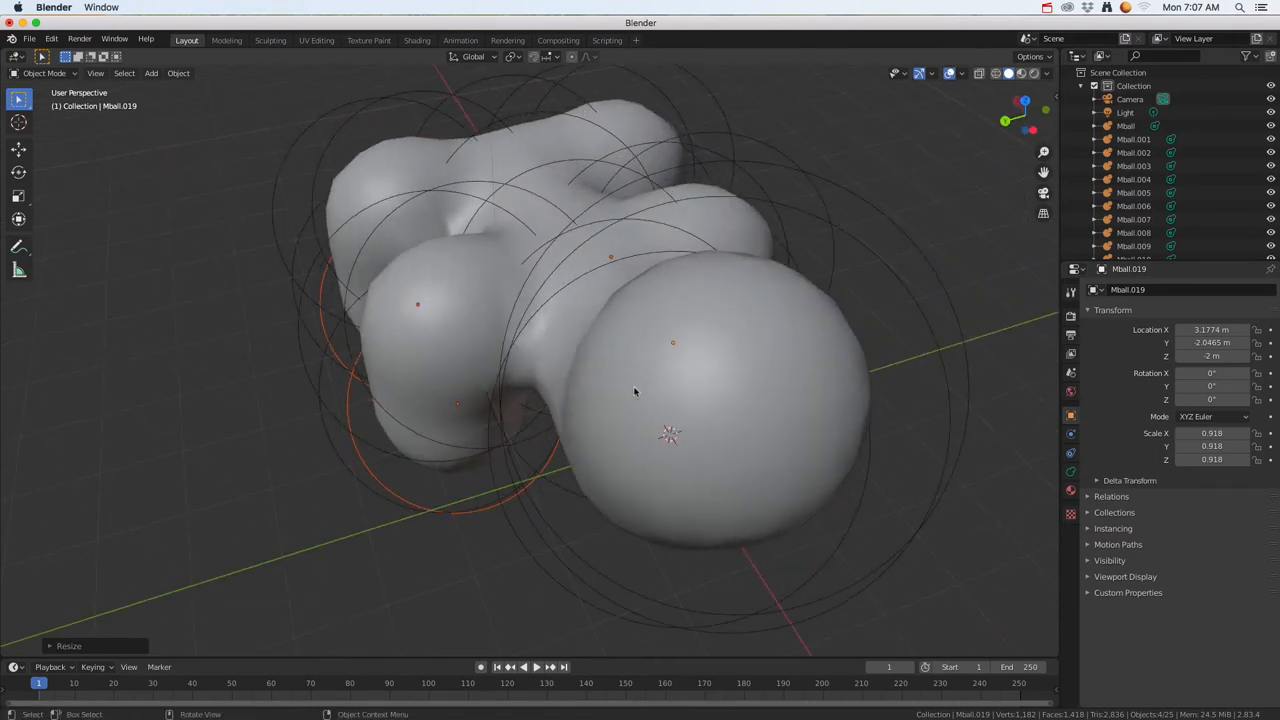
middle_click_drag(502, 350, 573, 308)
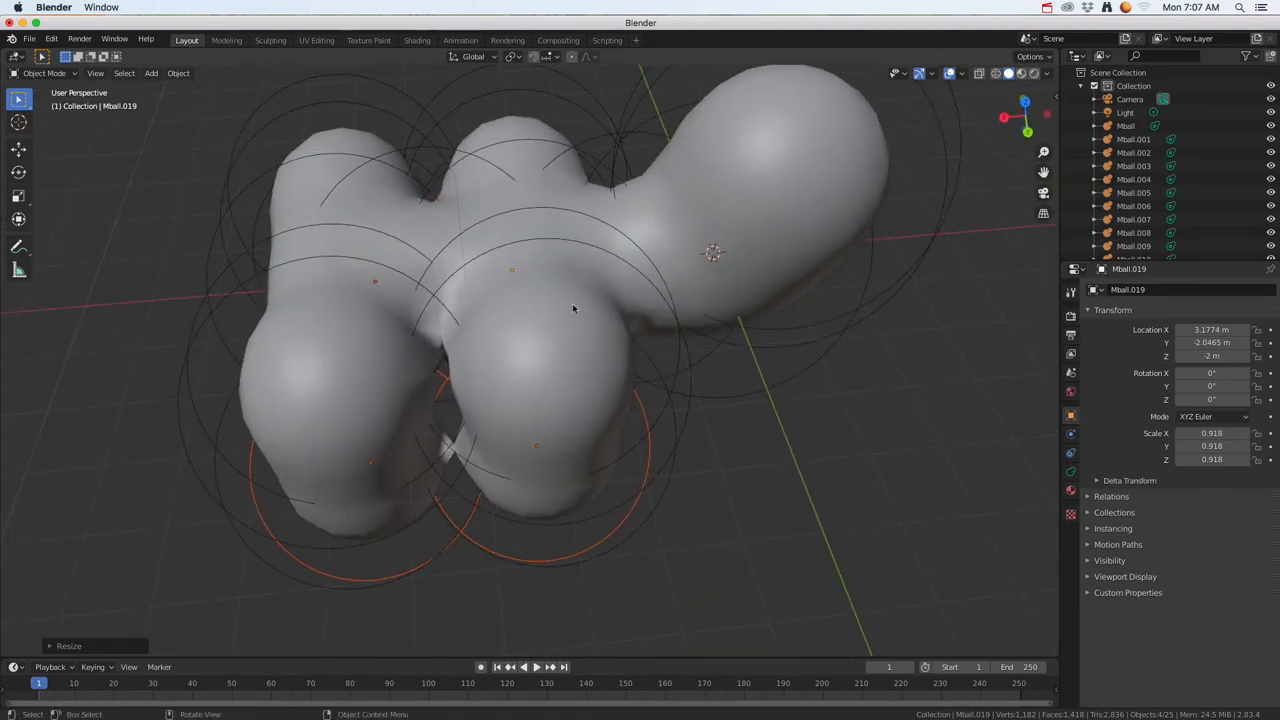
left_click(731, 266)
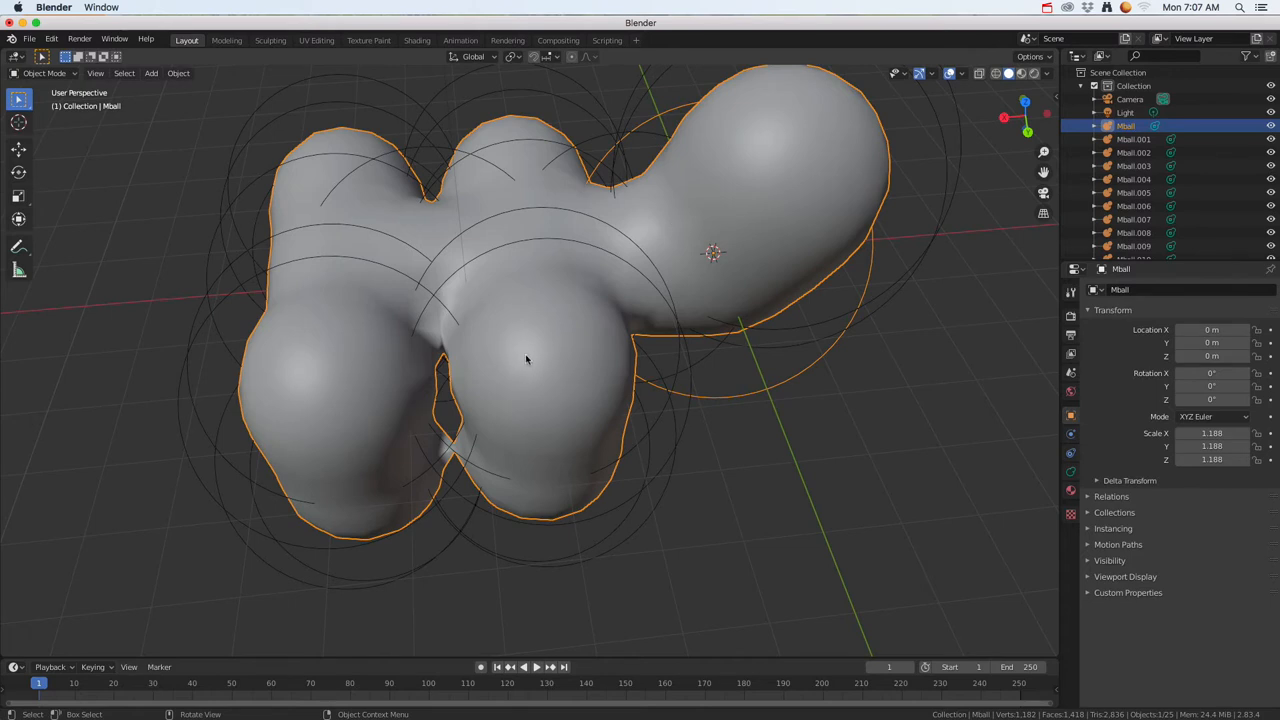
left_click(137, 78)
left_click(177, 74)
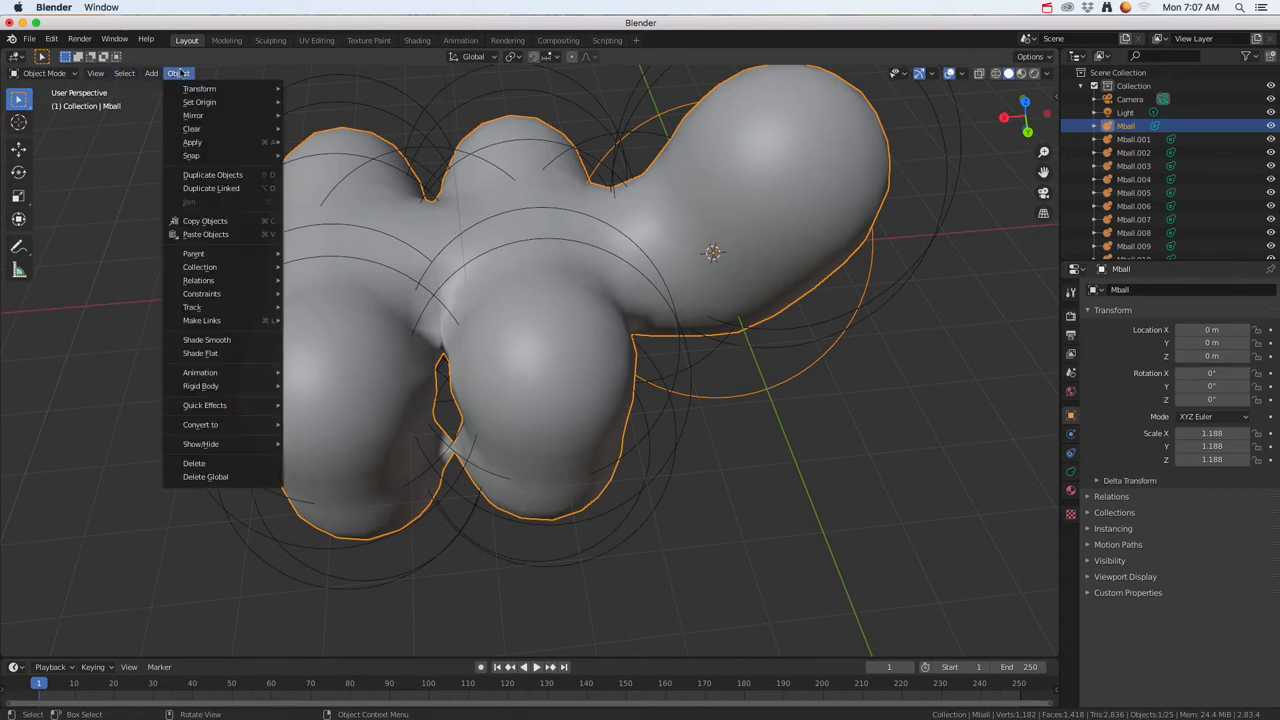
mouse_move(242, 428)
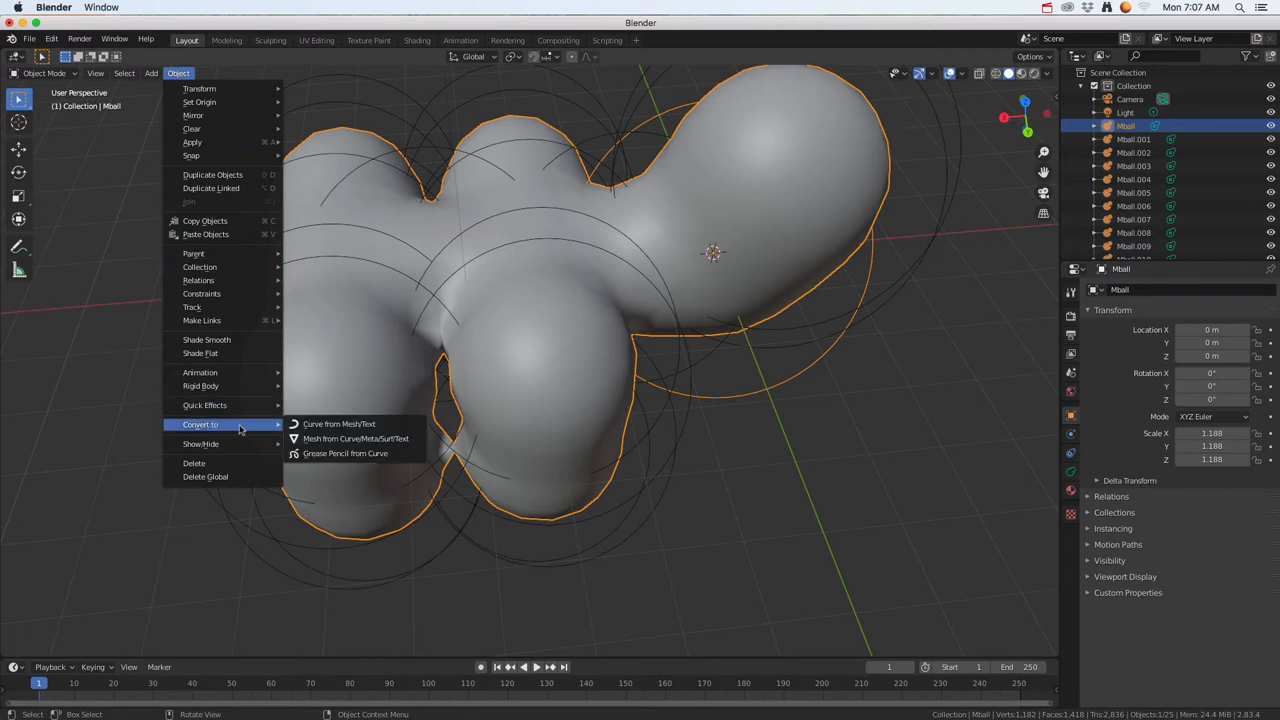
left_click(350, 439)
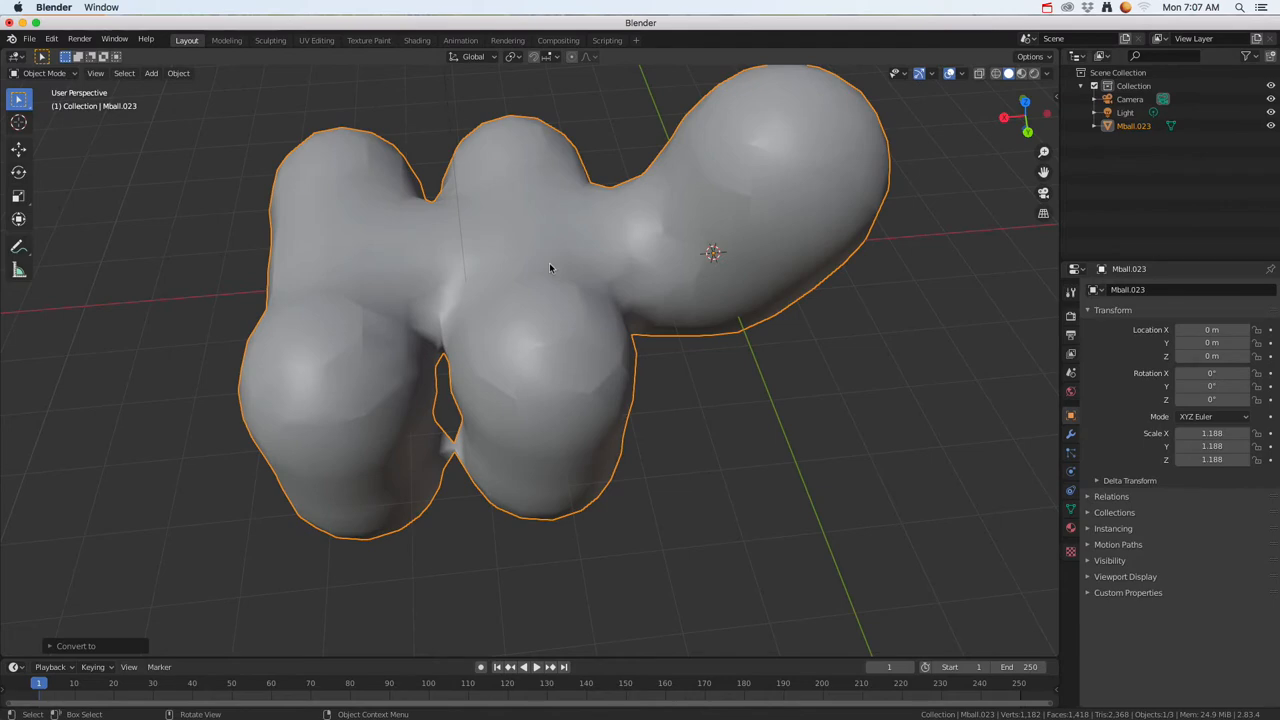
Enter Edit Mode on the converted creature, select the entire mesh and subdivide it twice
left_click(45, 73)
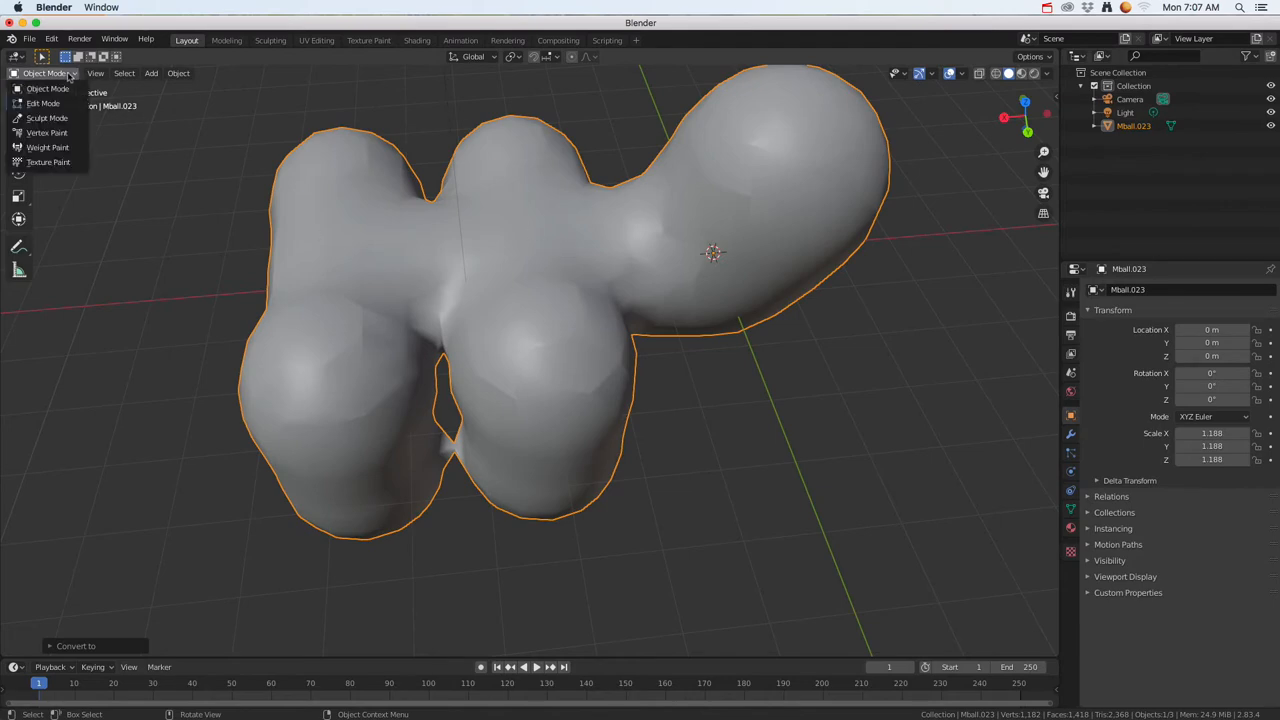
key("Tab")
middle_click_drag(259, 188, 462, 300)
scroll(465, 310, "down", 3)
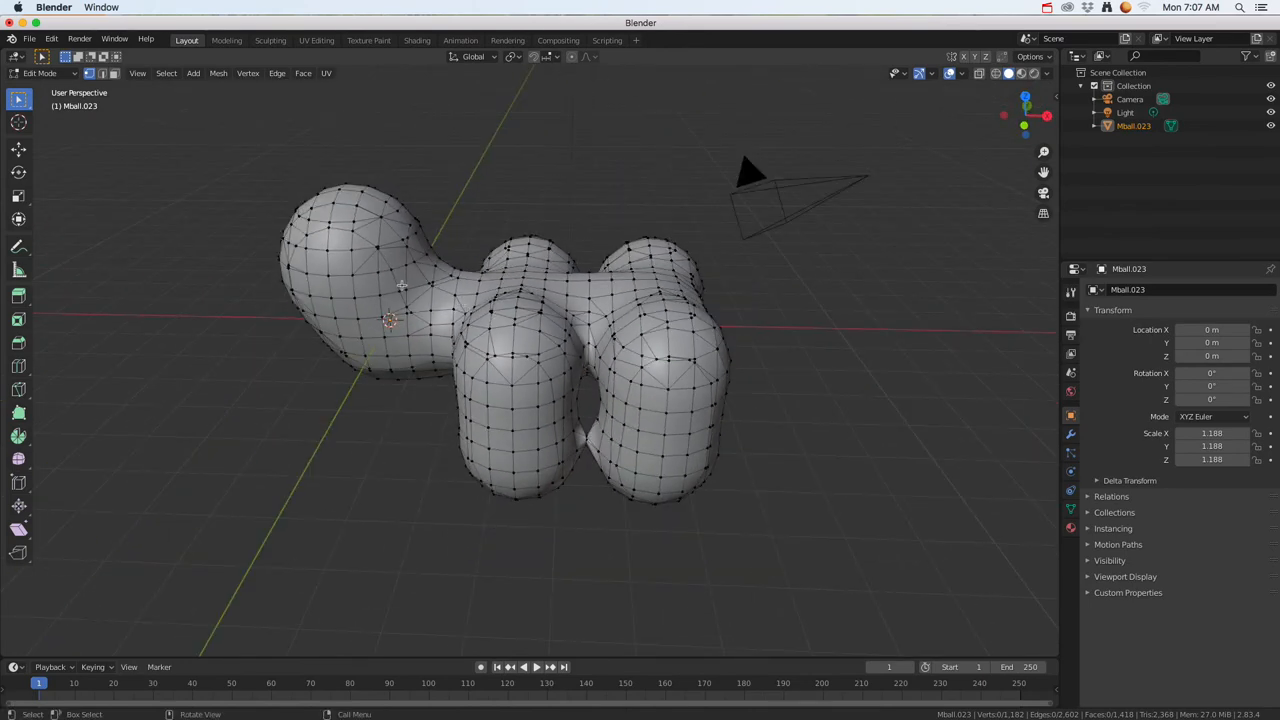
key("a")
right_click(371, 266)
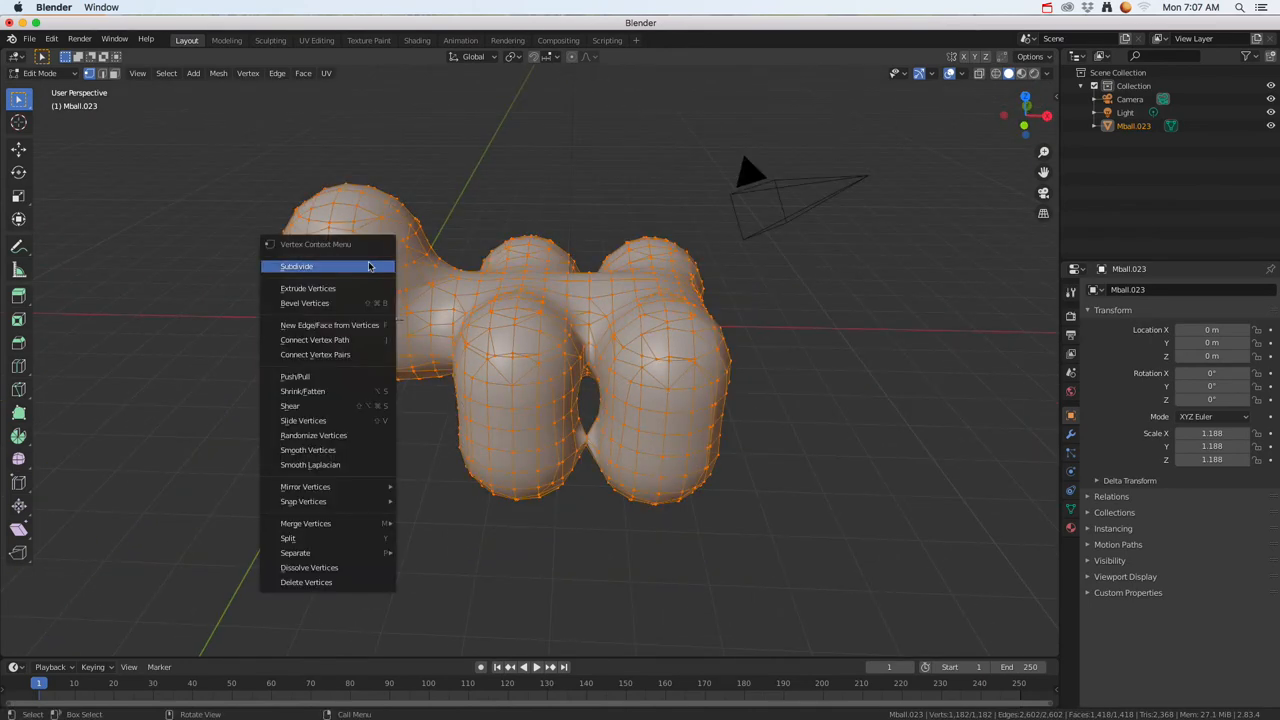
left_click(318, 267)
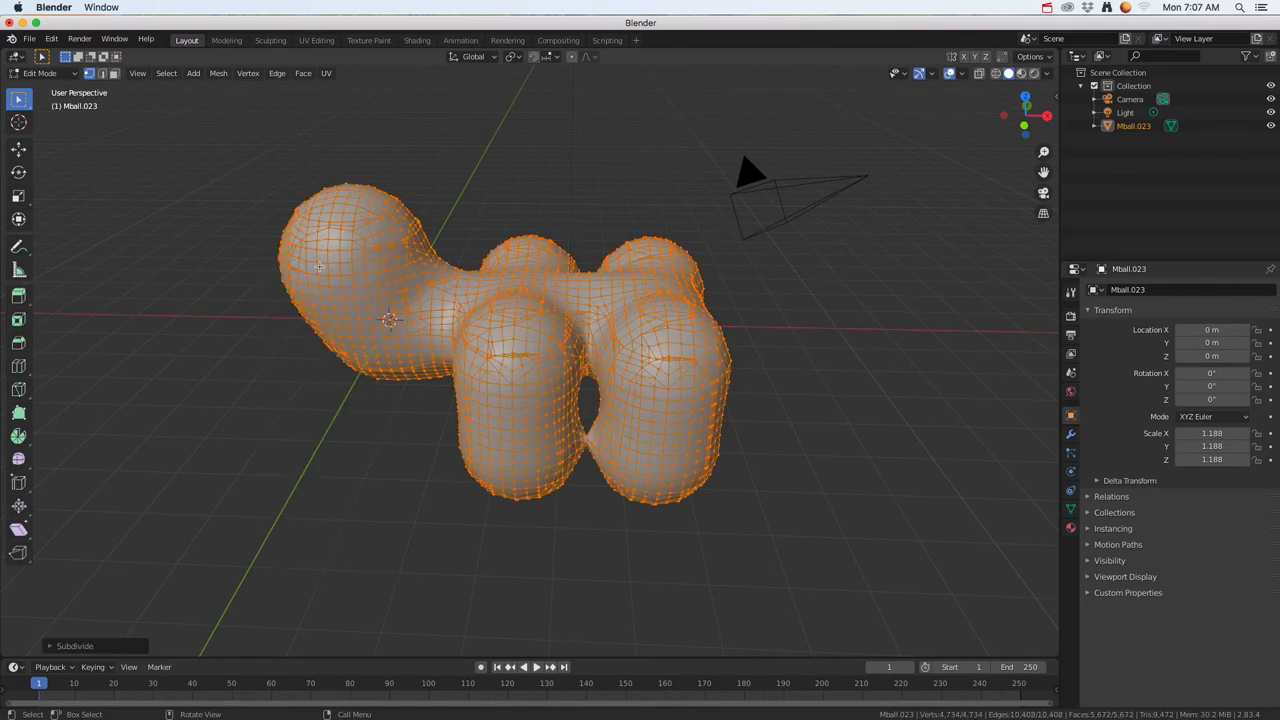
right_click(368, 286)
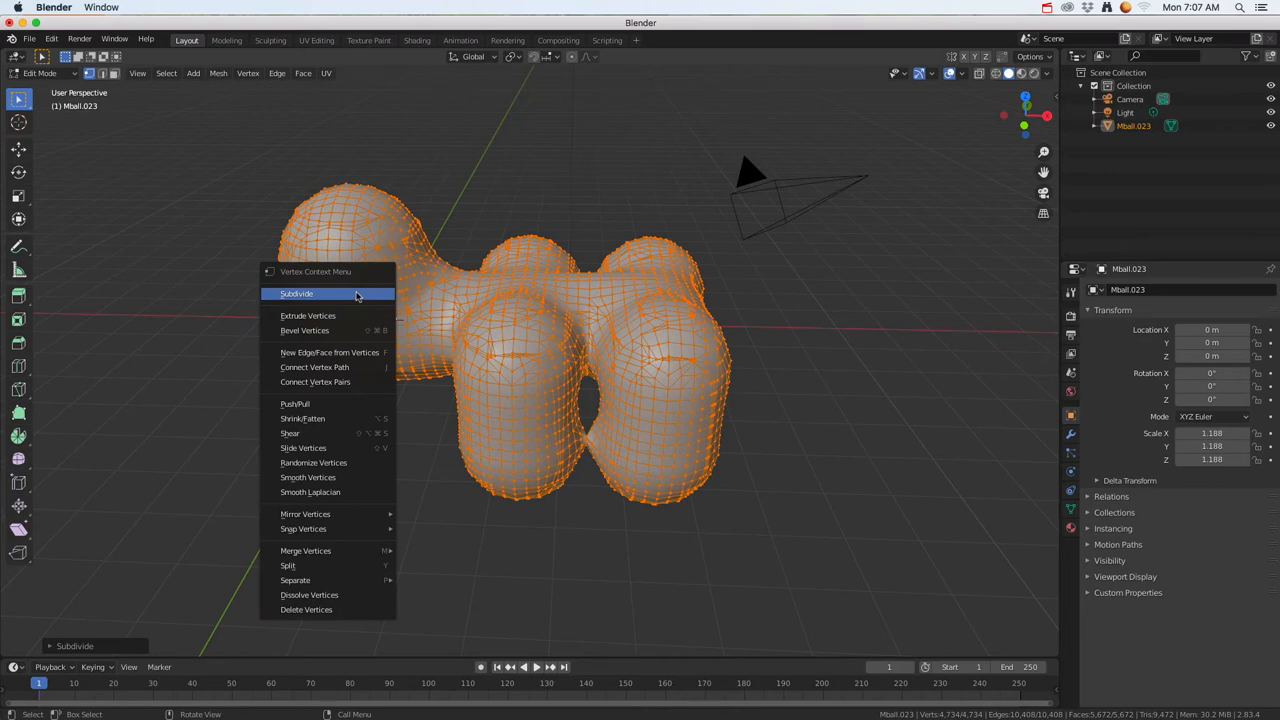
left_click(356, 294)
Switch the subdivided creature mesh to Sculpt Mode
middle_click_drag(406, 301, 634, 304)
middle_click_drag(459, 274, 489, 294, "shift")
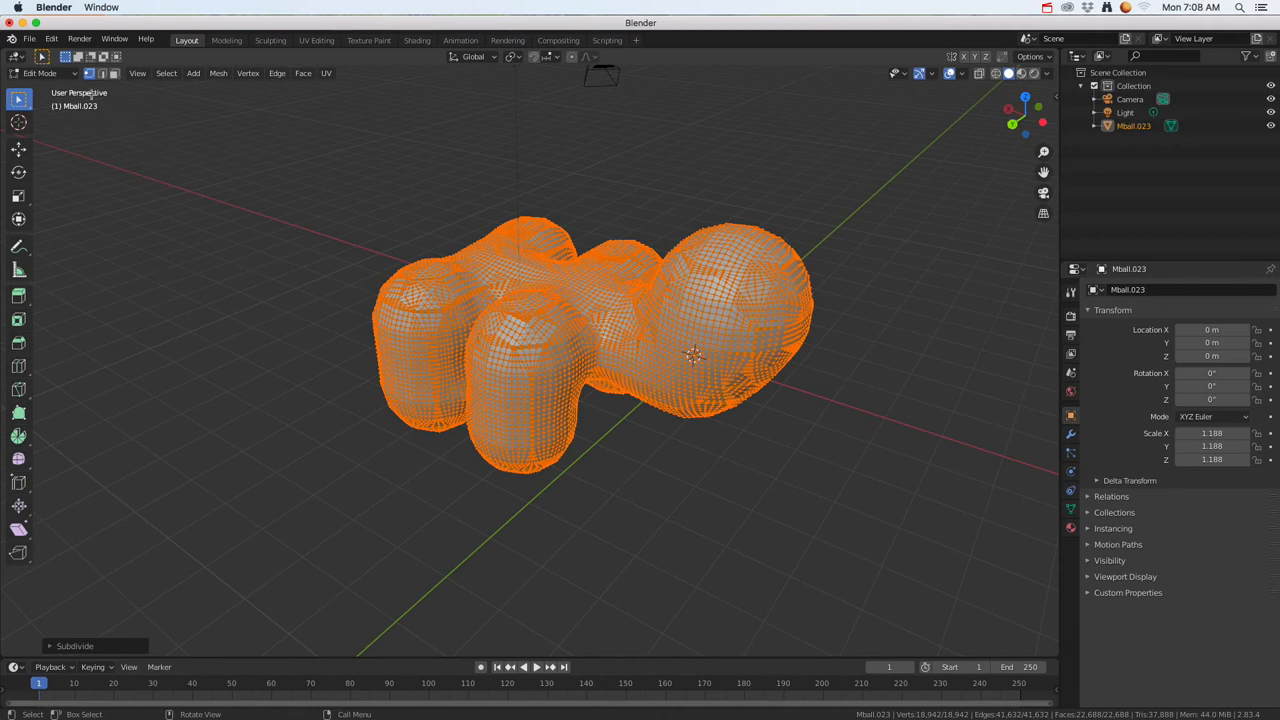
left_click(58, 74)
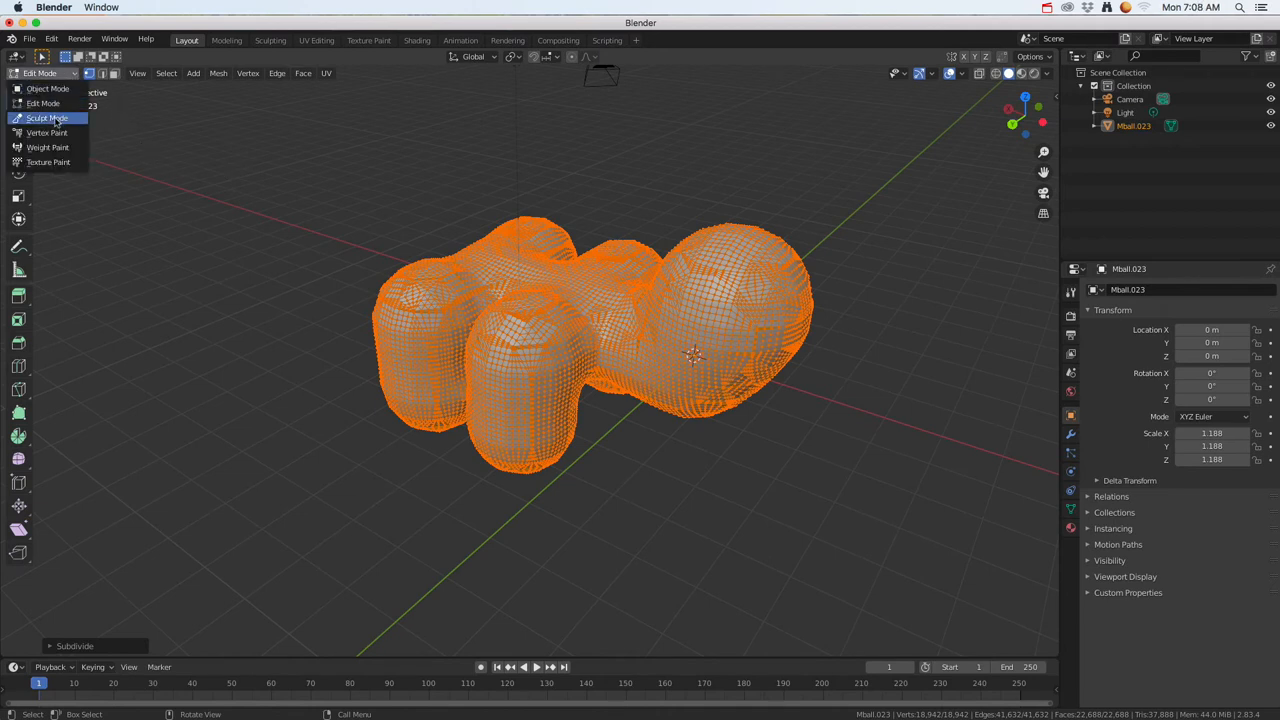
left_click(56, 119)
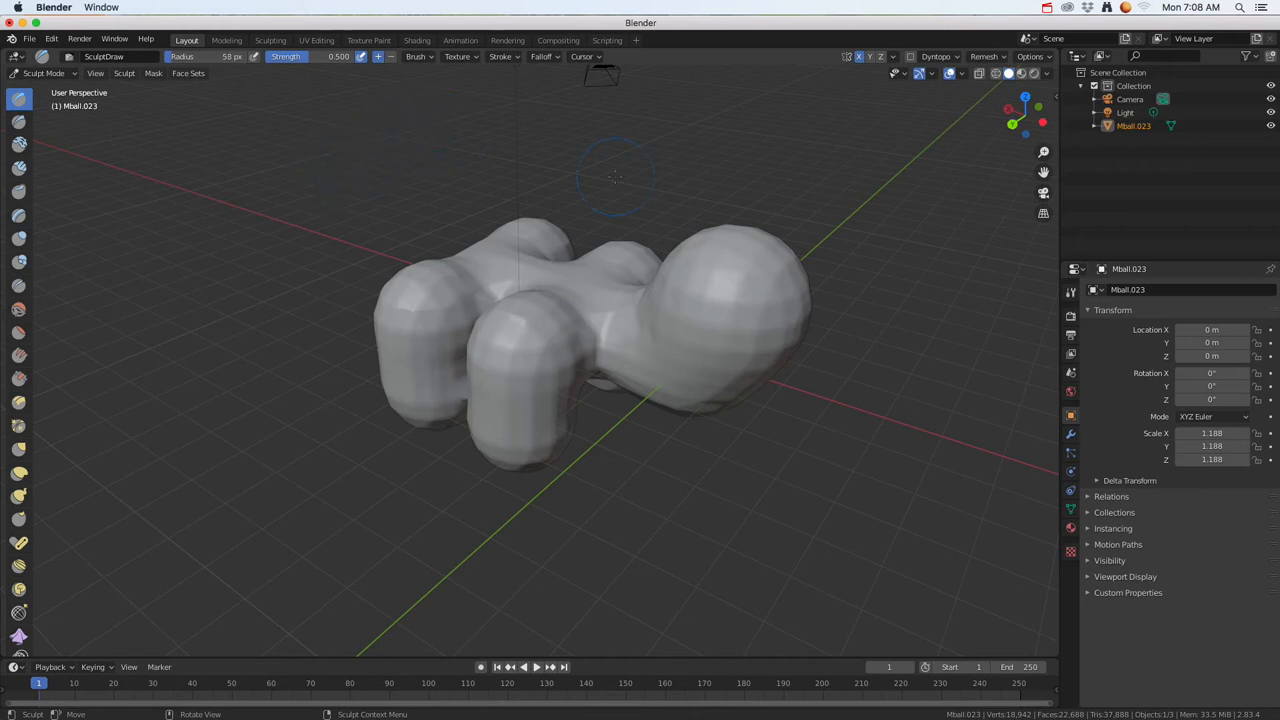
Try a Draw brush stroke across the creature's head and undo it
middle_click_drag(614, 177, 638, 215)
mouse_move(634, 271)
left_mouse_down()
mouse_move(640, 320)
mouse_move(646, 290)
mouse_move(636, 330)
mouse_move(657, 290)
mouse_move(706, 298)
mouse_move(694, 302)
left_mouse_up()
key("super+z")
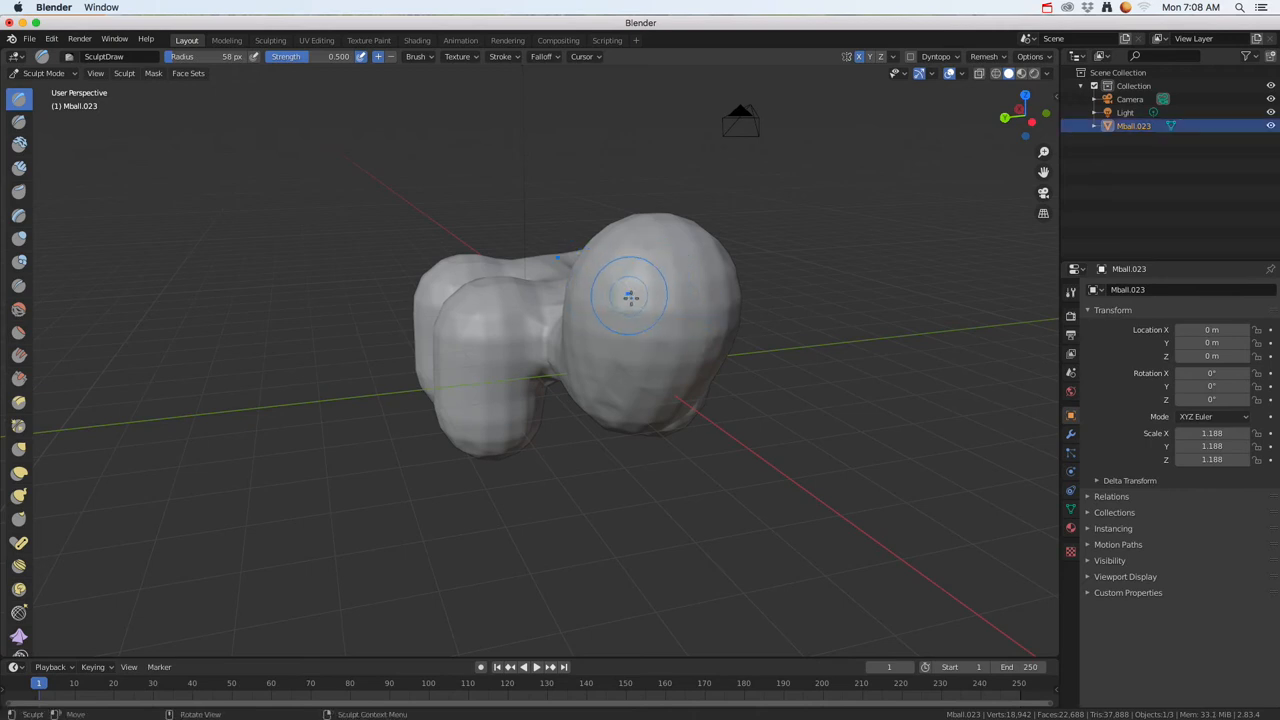
Set the sculpt symmetry to mirror across Y instead of X
middle_click_drag(616, 298, 596, 281)
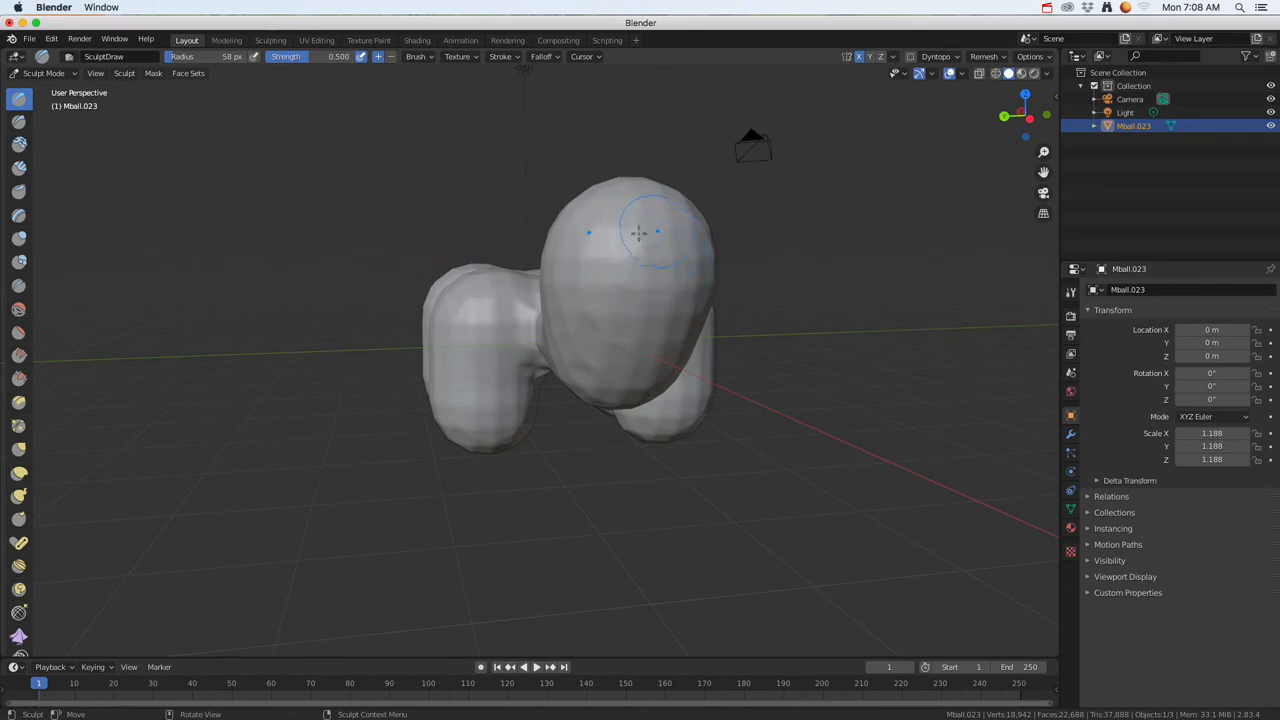
middle_click_drag(629, 211, 638, 290)
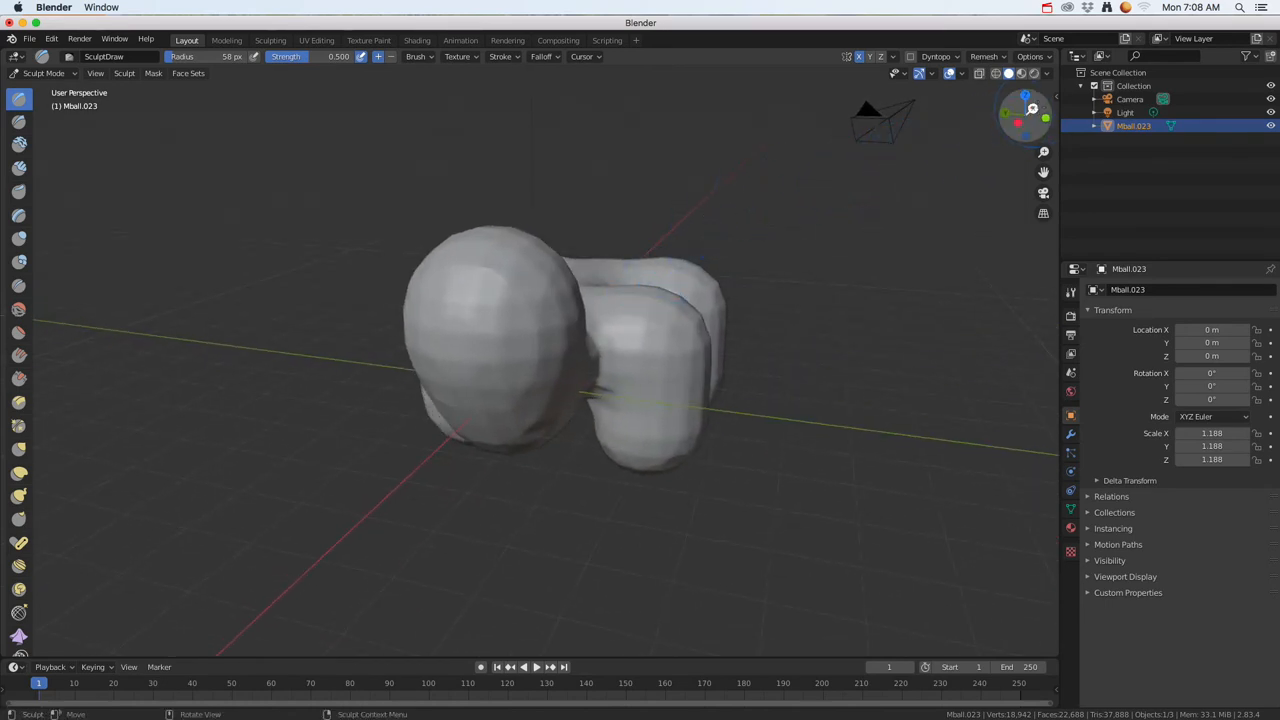
left_click(1057, 95)
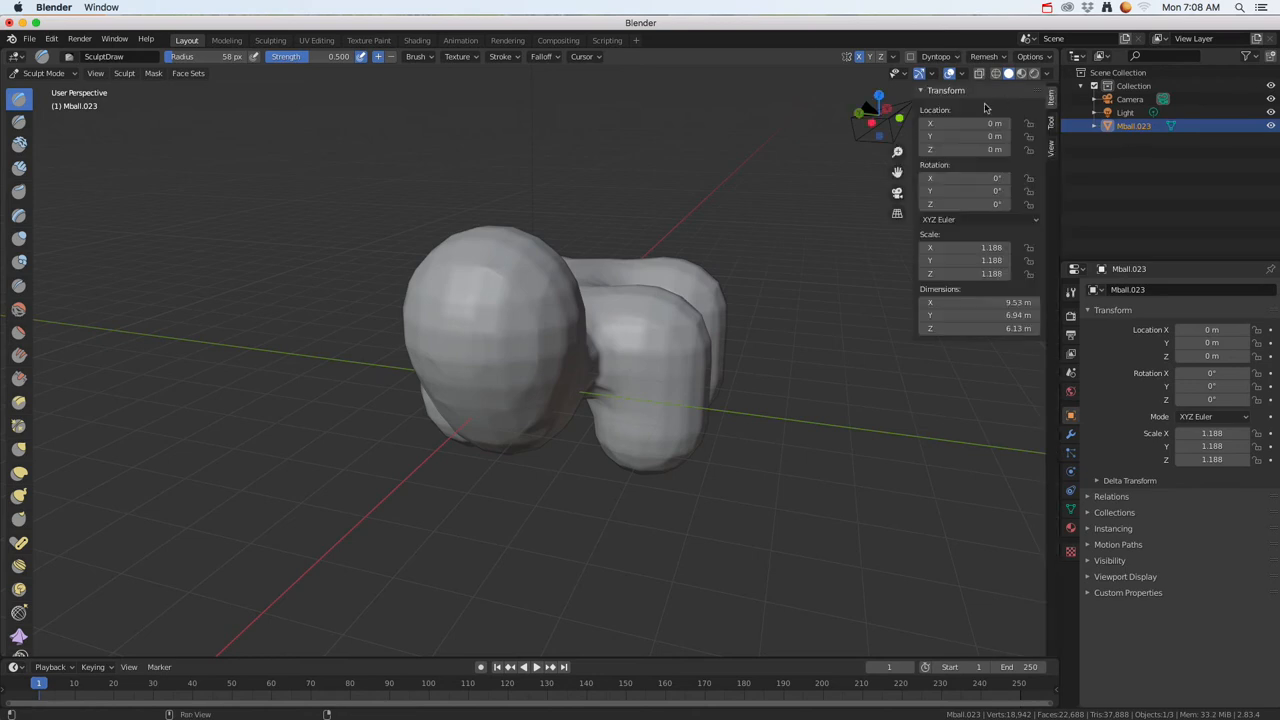
left_click(1052, 148)
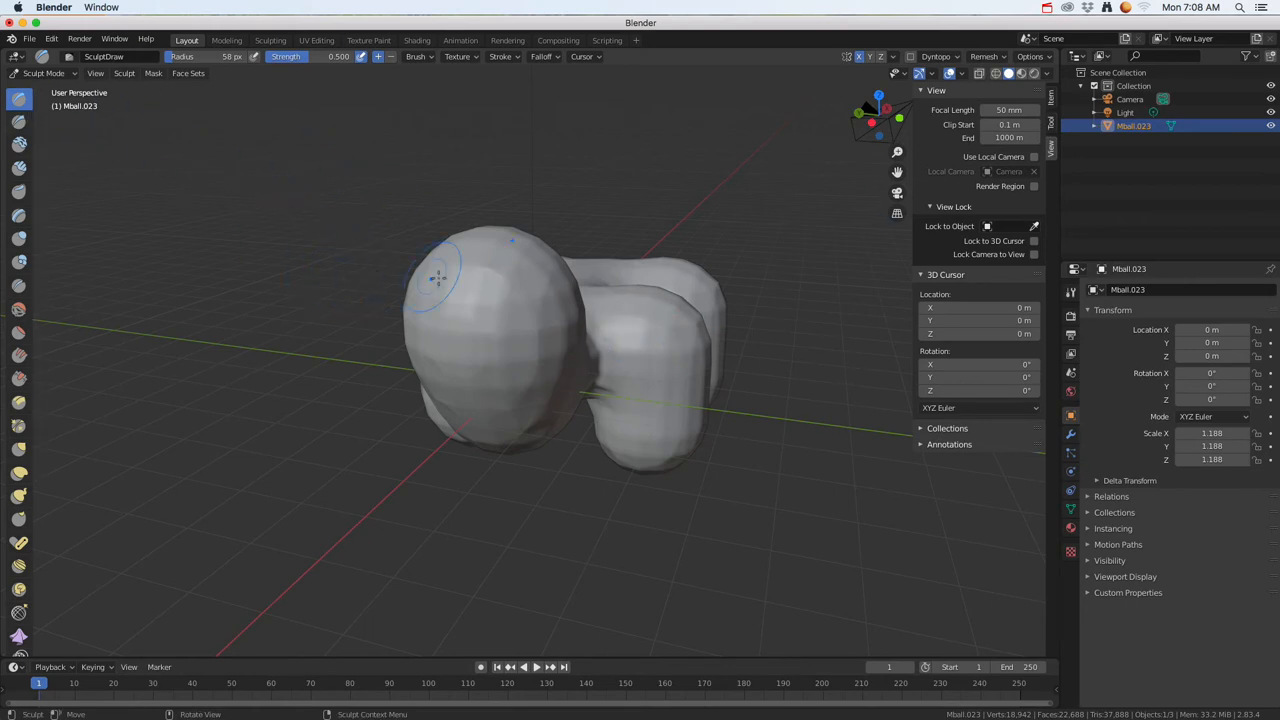
left_click(1051, 123)
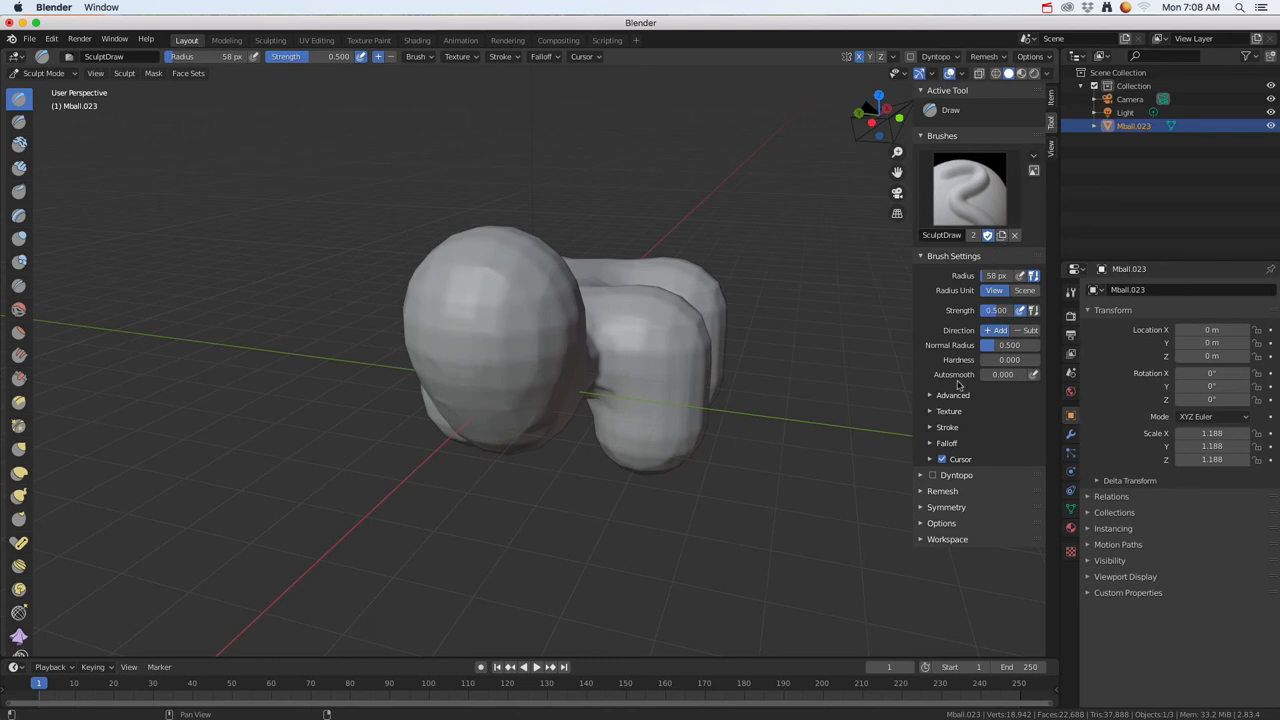
left_click(921, 508)
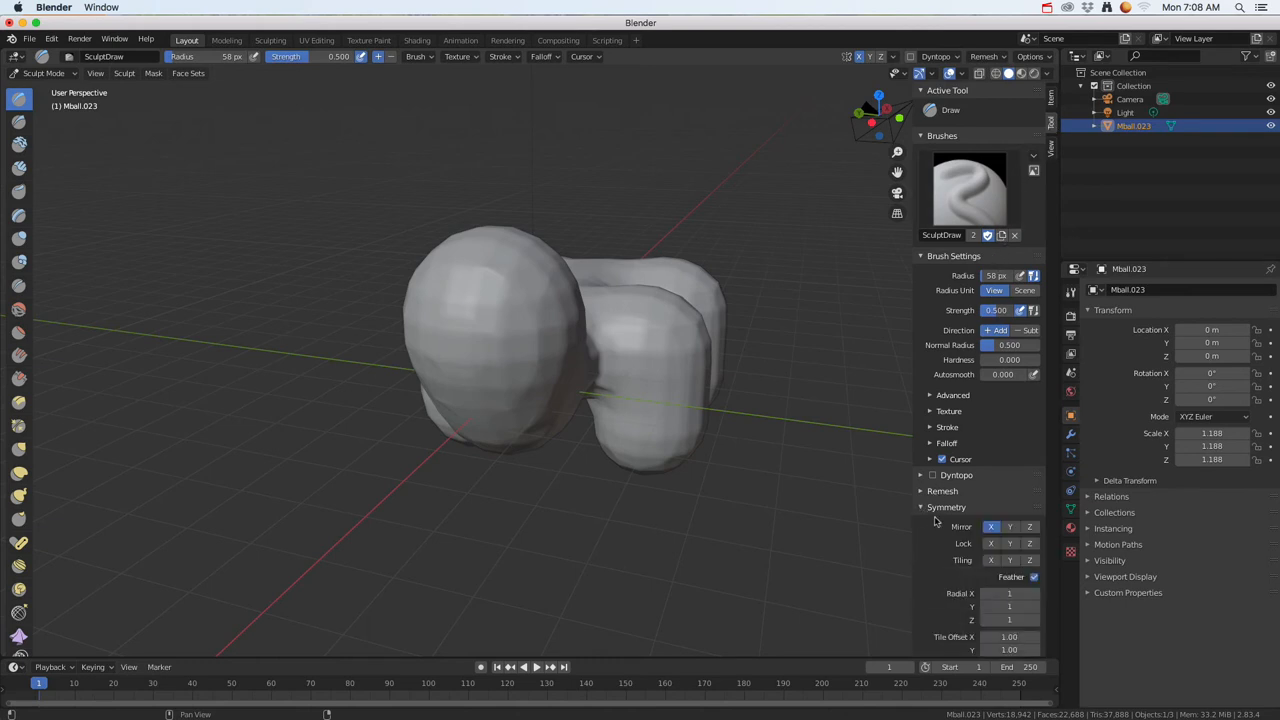
scroll(961, 540, "down", 2)
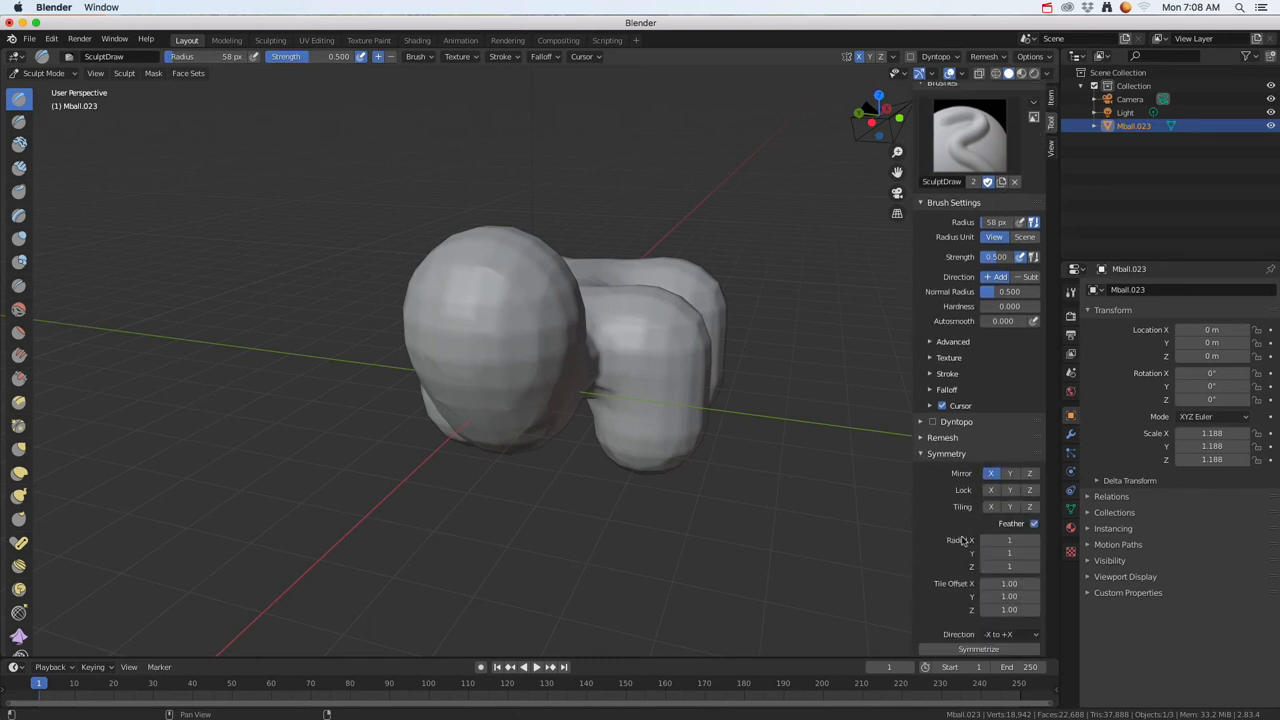
left_click(1008, 474)
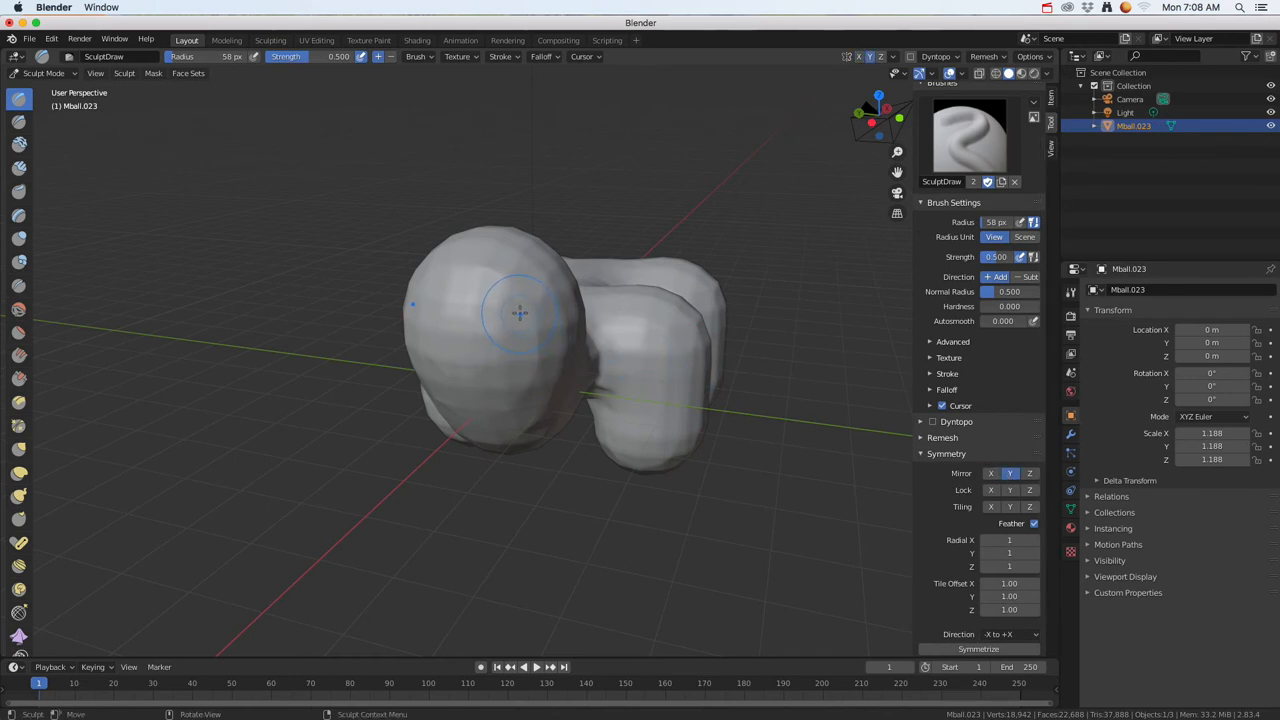
Set the Draw brush strength to 0.619 and sculpt mirrored eye bumps and a central nose bump on the head
left_click_drag(520, 313, 493, 305)
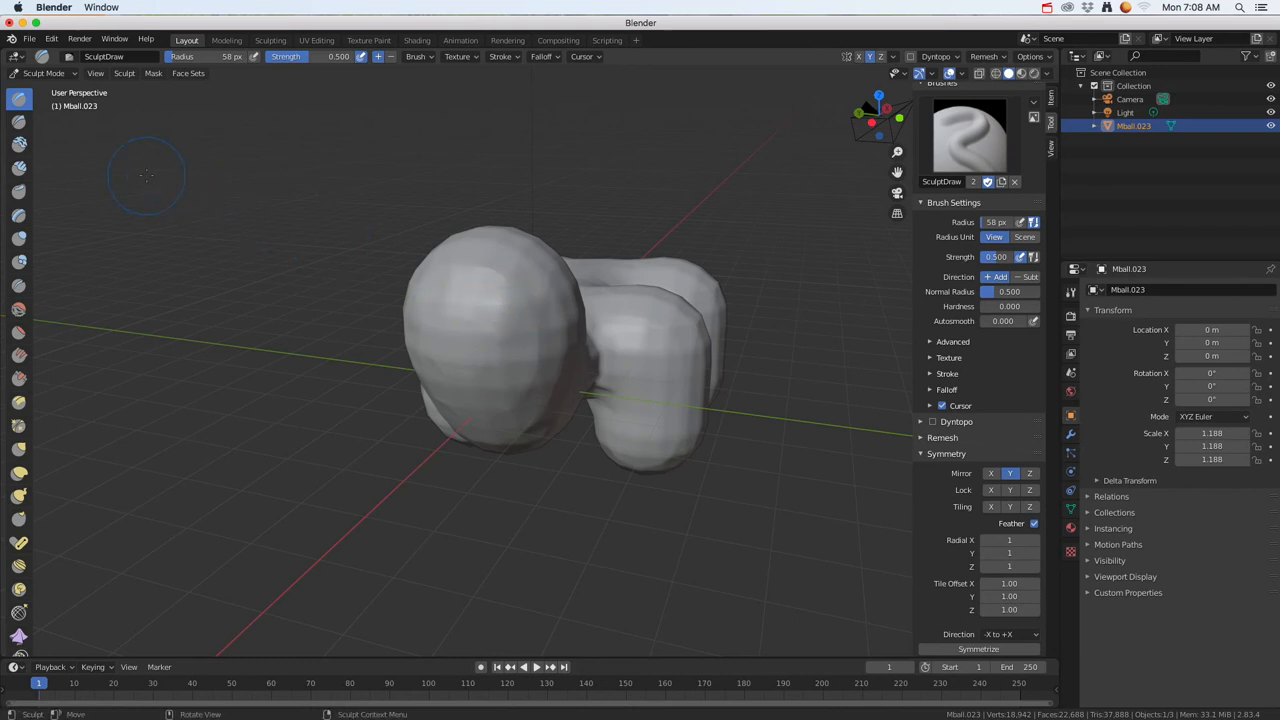
left_click_drag(306, 59, 307, 59)
left_click_drag(526, 312, 465, 372)
middle_click_drag(465, 372, 398, 150)
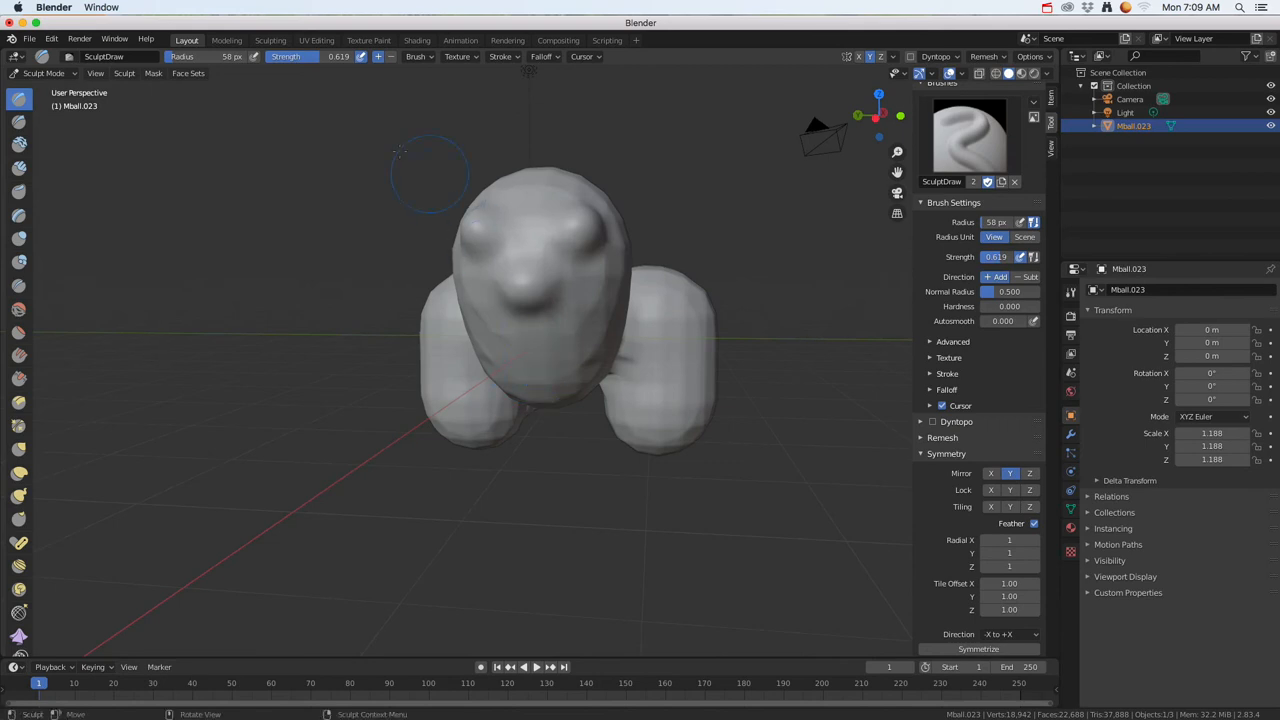
Switch the Draw brush to subtract and carve a mouth groove below the nose
left_click(391, 57)
left_click_drag(516, 346, 500, 344)
mouse_move(500, 344)
middle_mouse_down()
mouse_move(529, 351)
mouse_move(323, 183)
middle_mouse_up()
Return the Draw brush to adding and build up the front shoulders and the middle of the back
left_click(378, 57)
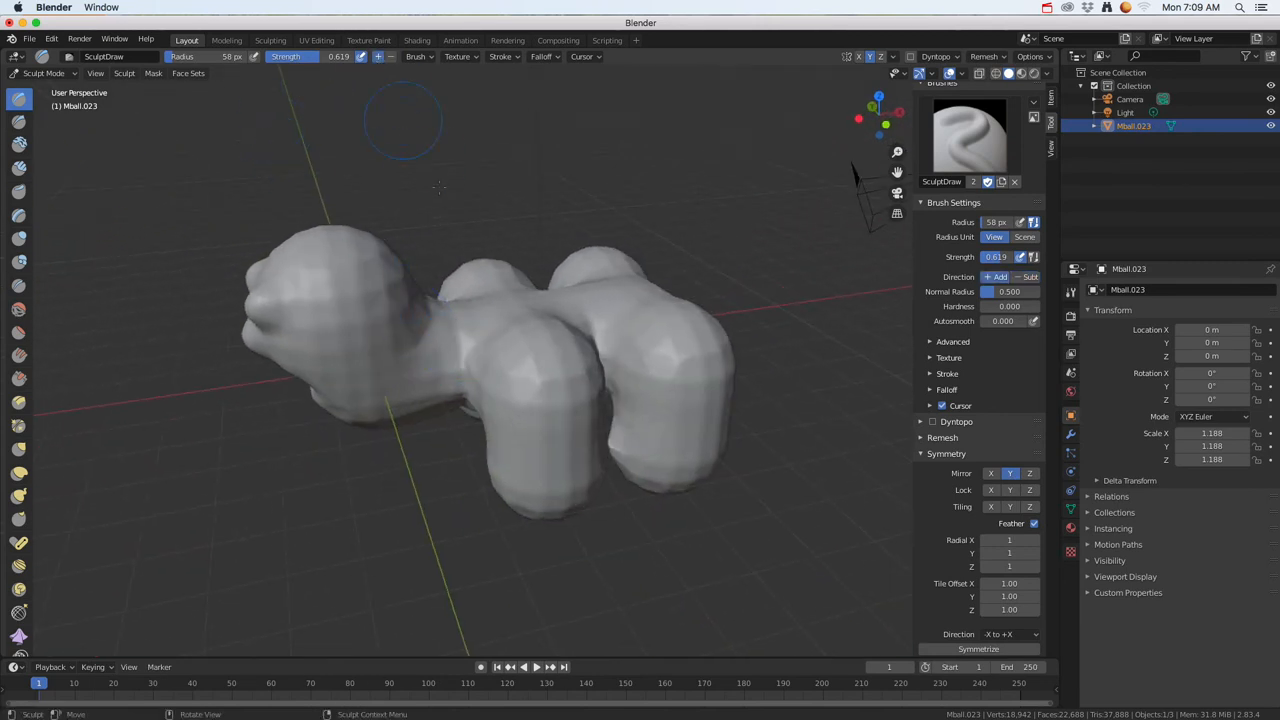
mouse_move(514, 332)
left_mouse_down()
mouse_move(592, 310)
mouse_move(514, 314)
left_mouse_up()
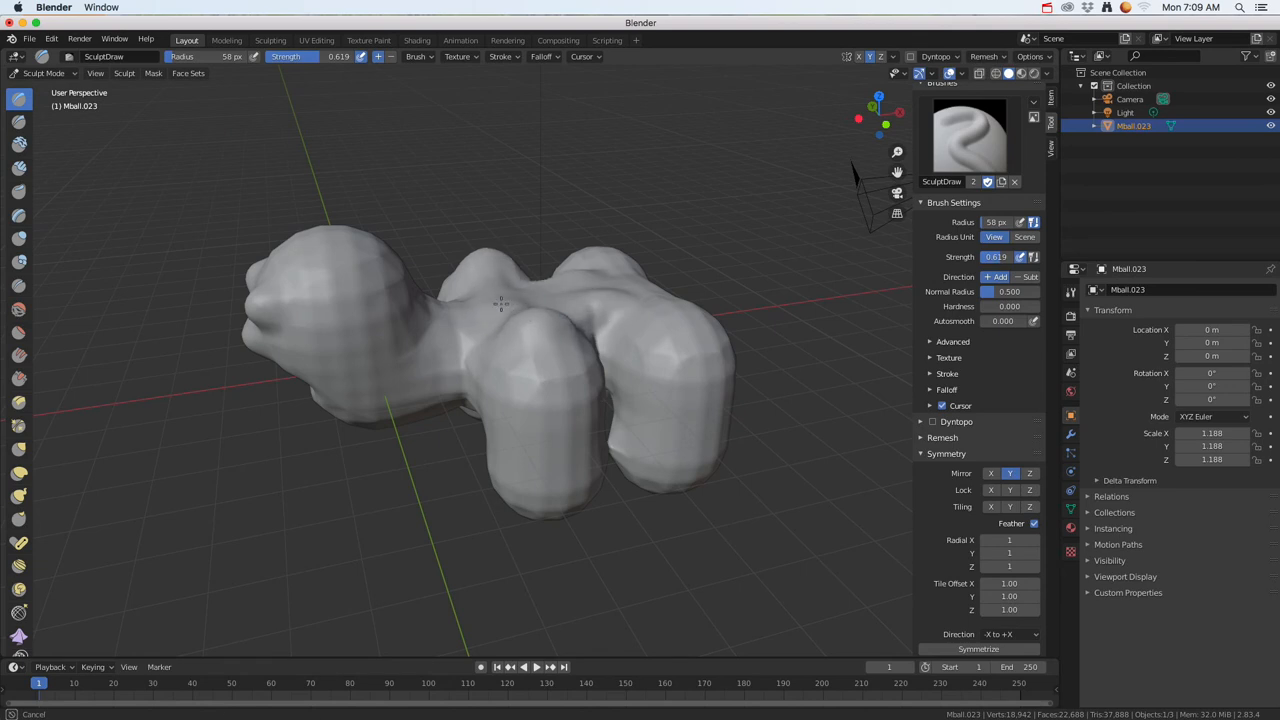
middle_click_drag(623, 343, 543, 366)
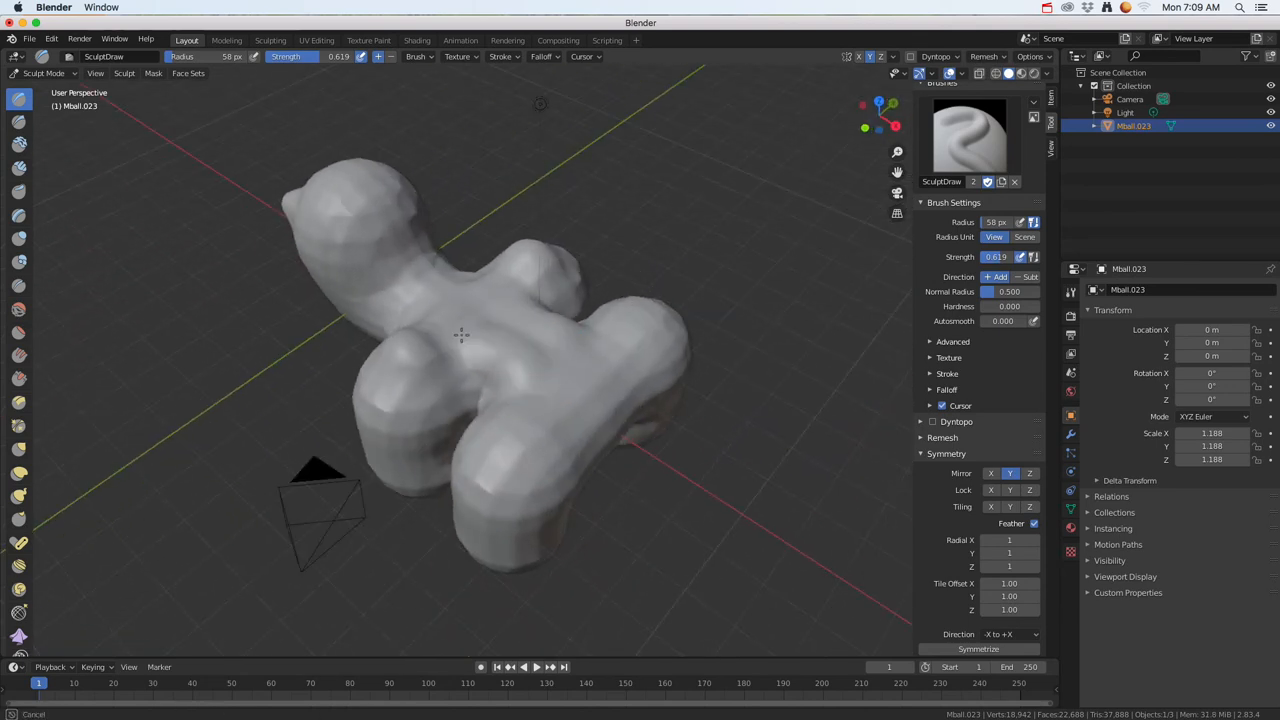
mouse_move(462, 335)
left_mouse_down()
mouse_move(465, 312)
mouse_move(517, 323)
mouse_move(541, 372)
left_mouse_up()
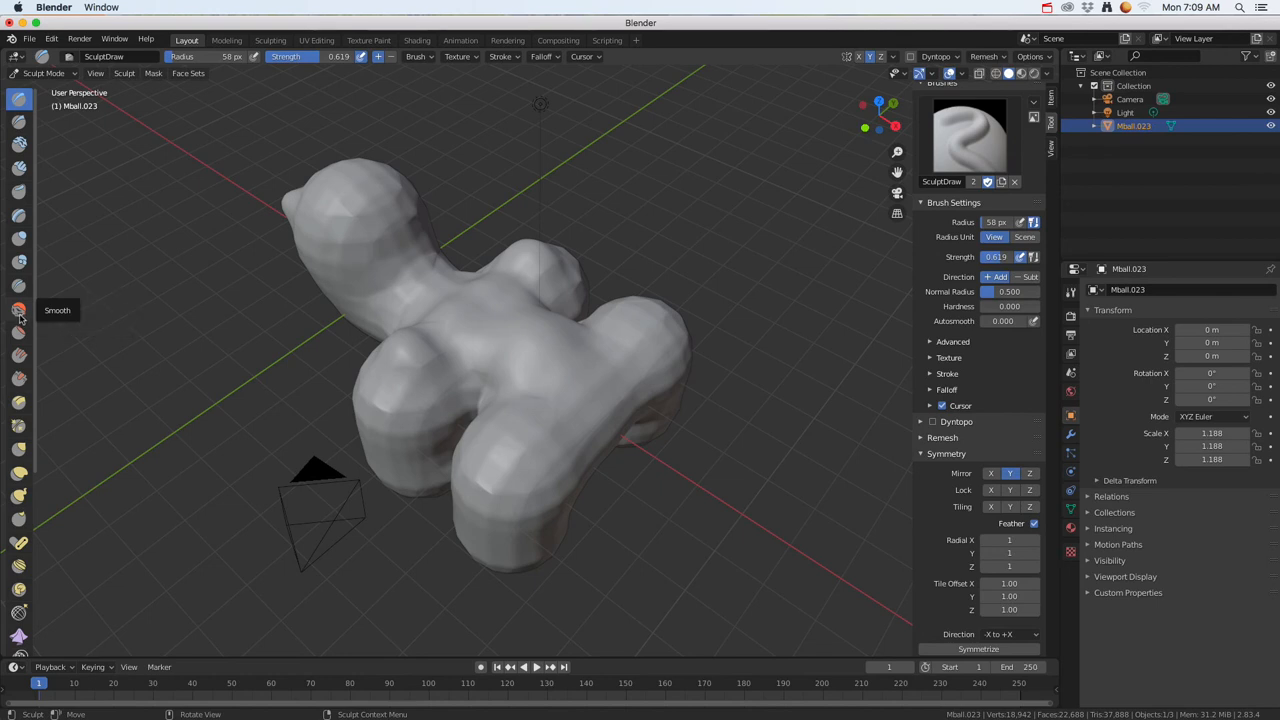
Use the Grab brush to pull spikes up from the hind legs and front shoulders and stretch a front foot downward
left_click(18, 448)
mouse_move(516, 458)
left_mouse_down()
mouse_move(628, 326)
mouse_move(516, 338)
left_mouse_up()
mouse_move(571, 364)
middle_mouse_down()
mouse_move(502, 379)
mouse_move(437, 371)
middle_mouse_up()
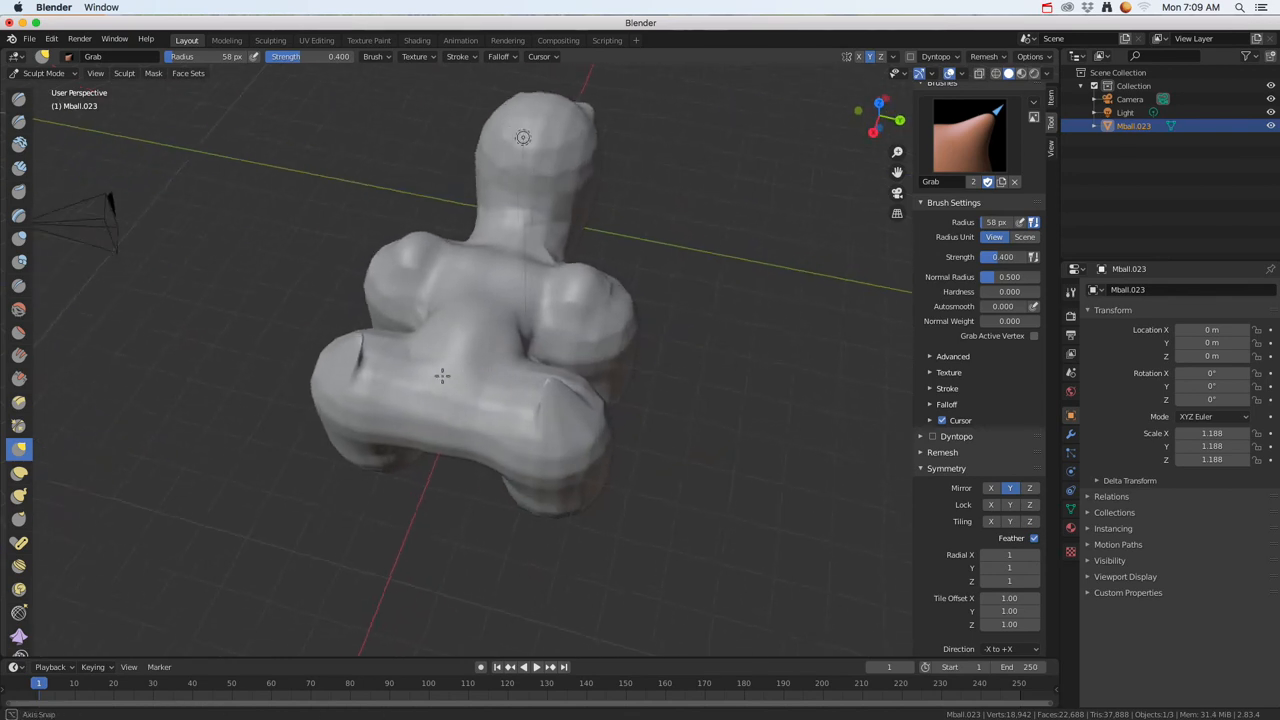
left_click_drag(364, 190, 272, 113)
mouse_move(526, 286)
middle_mouse_down()
mouse_move(412, 267)
mouse_move(478, 269)
middle_mouse_up()
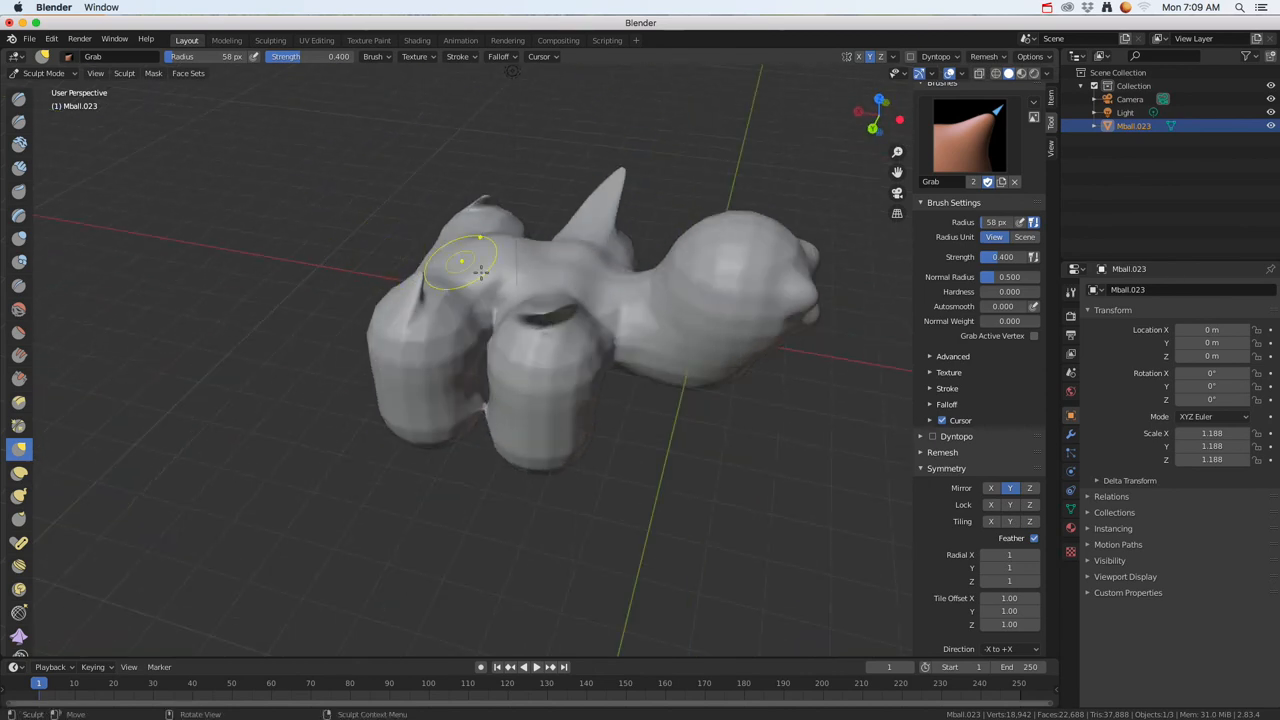
mouse_move(534, 442)
left_mouse_down()
mouse_move(560, 460)
mouse_move(558, 549)
left_mouse_up()
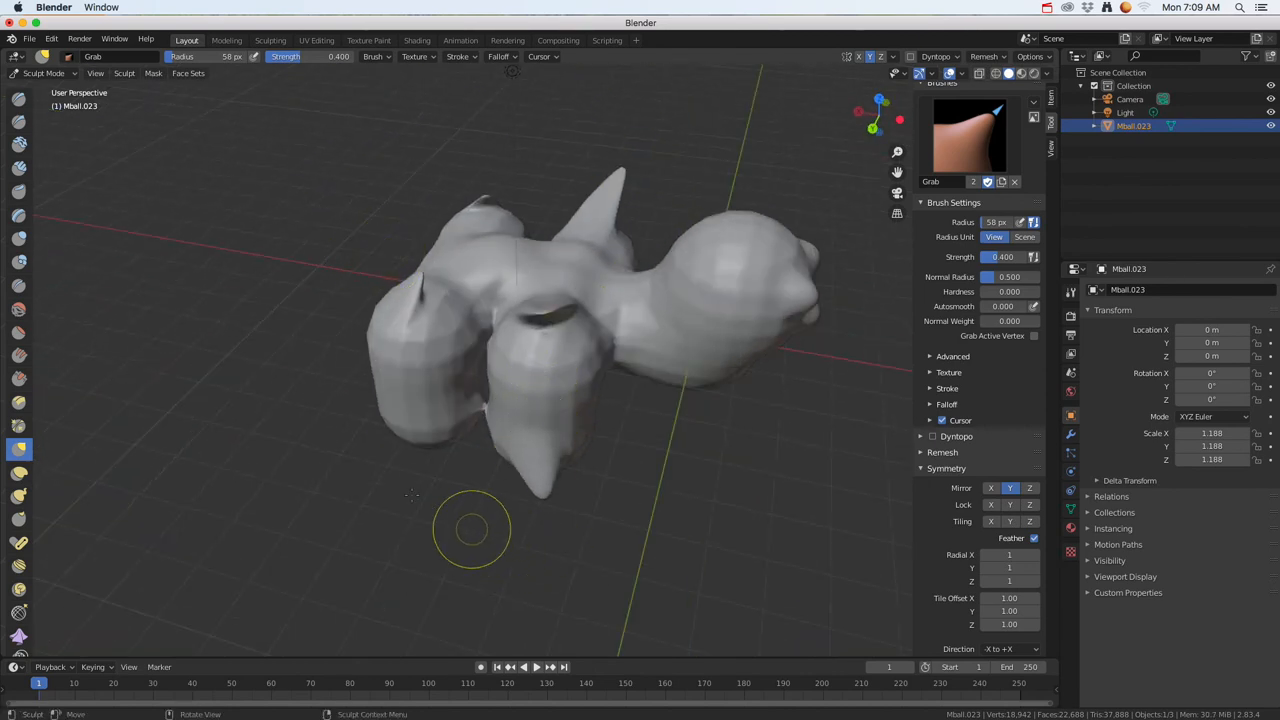
Build up rounded volume on the outer side of the hind legs with the Draw brush
left_click(18, 98)
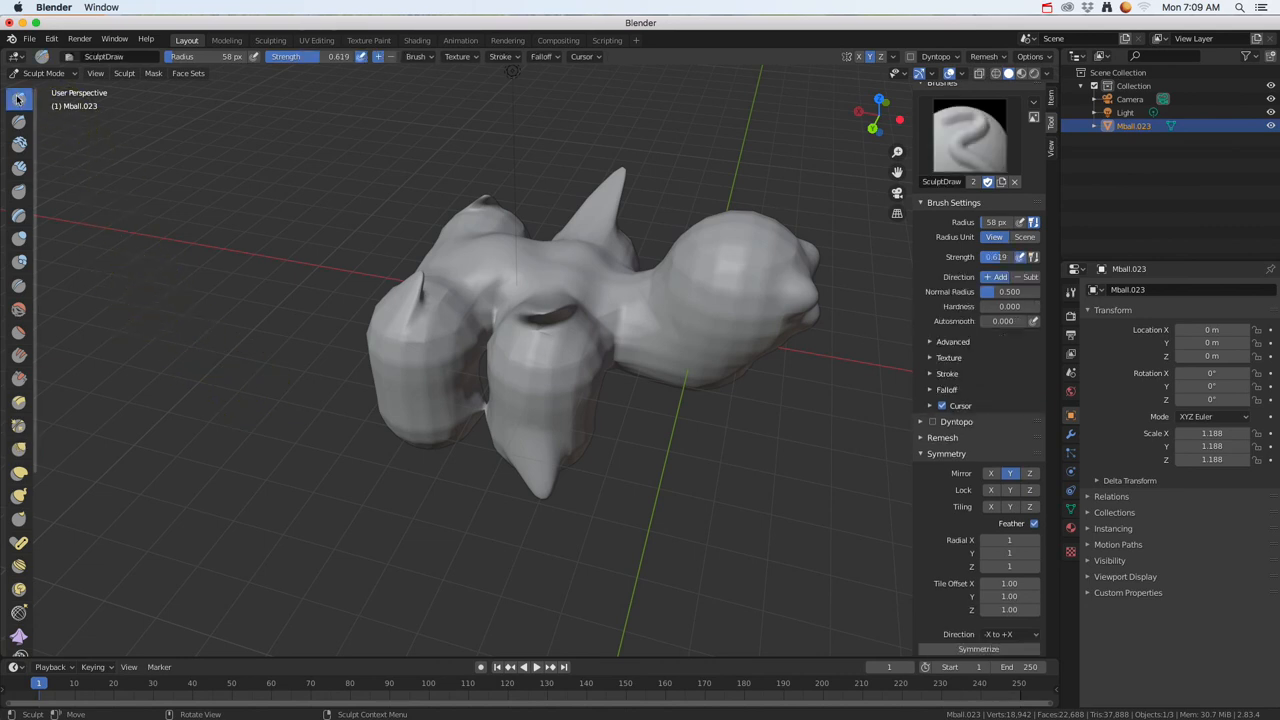
mouse_move(438, 382)
left_mouse_down()
mouse_move(410, 379)
mouse_move(445, 352)
mouse_move(386, 360)
mouse_move(434, 430)
left_mouse_up()
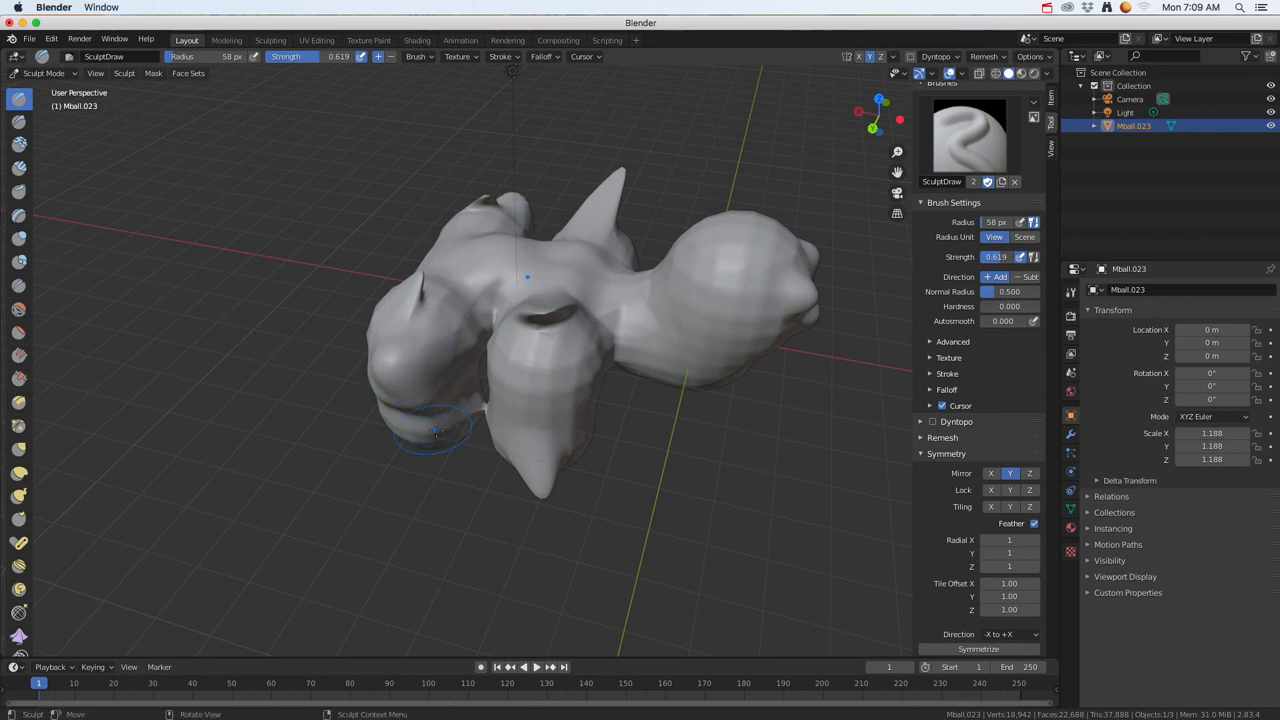
mouse_move(578, 403)
middle_mouse_down()
mouse_move(460, 342)
mouse_move(624, 348)
middle_mouse_up()
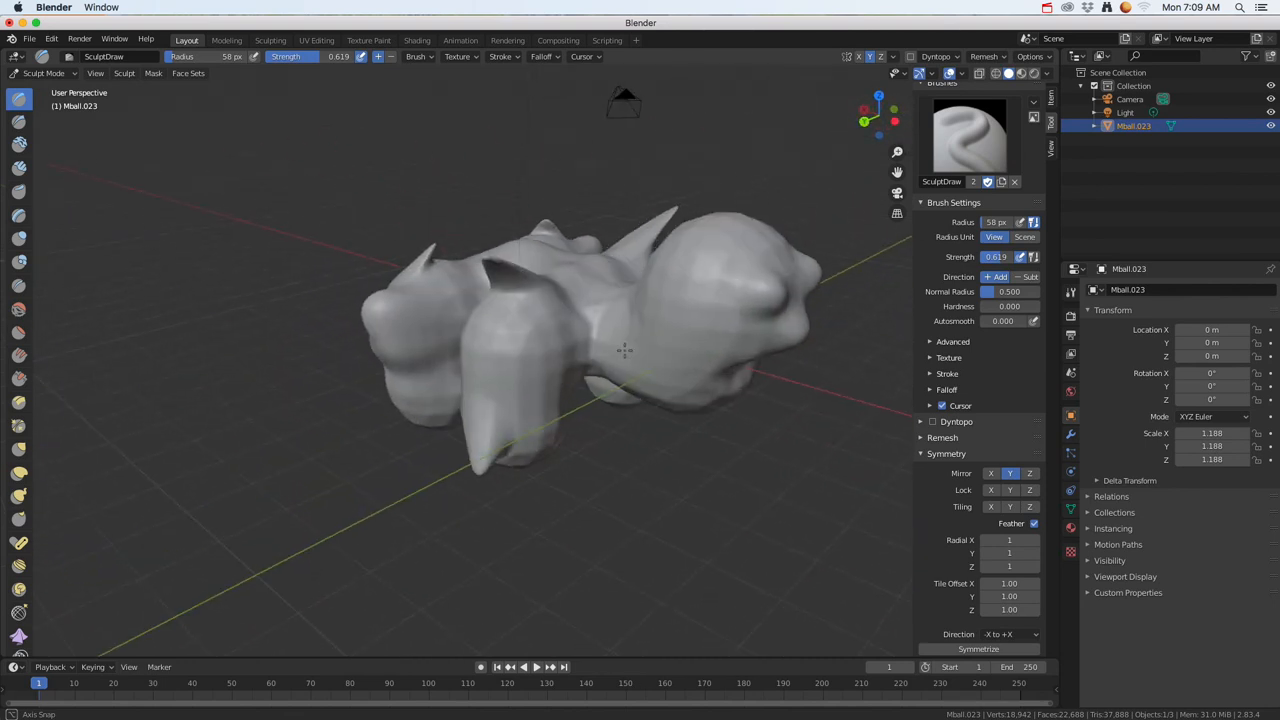